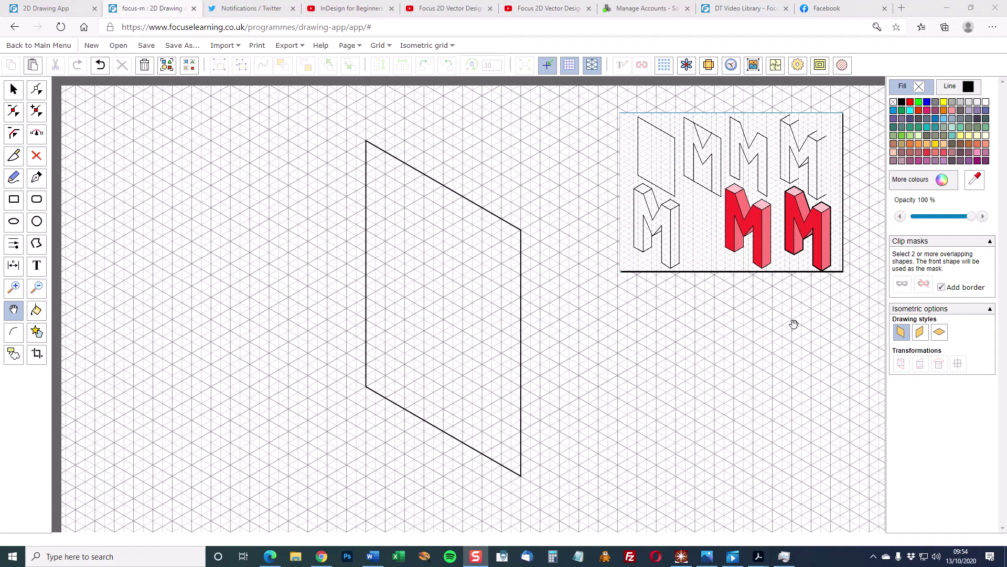
Draw a small isometric rectangle from the large shape's upper-left corner, spanning half of its width along the top edge.
{"action": "left_click", "coordinate": [14, 89]}
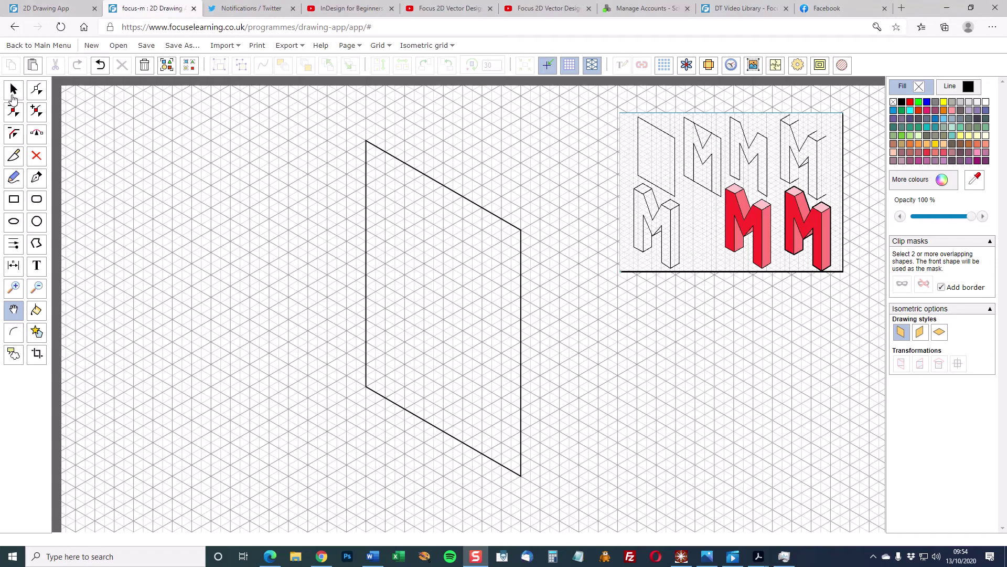
{"action": "left_click", "coordinate": [367, 278]}
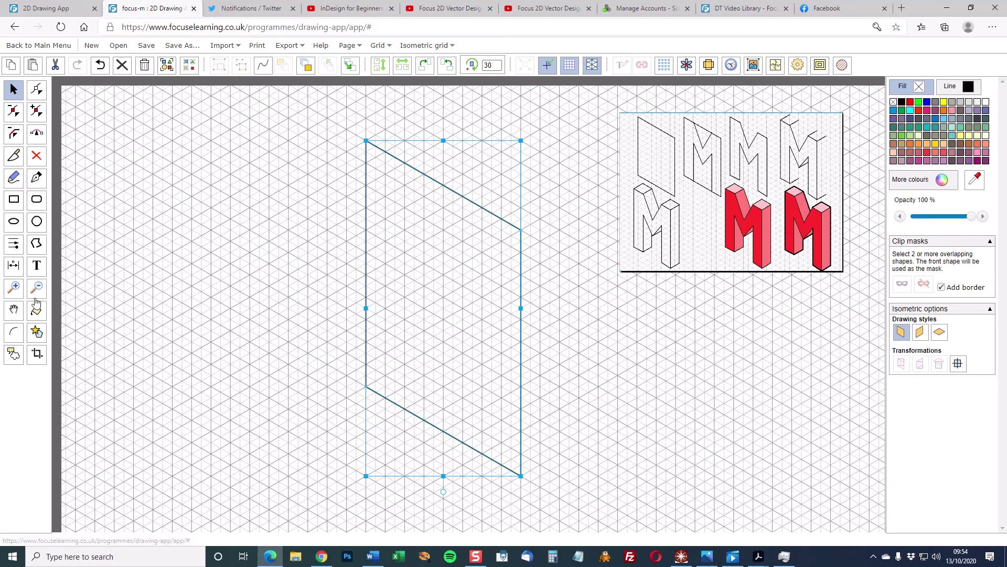
{"action": "left_click", "coordinate": [13, 199]}
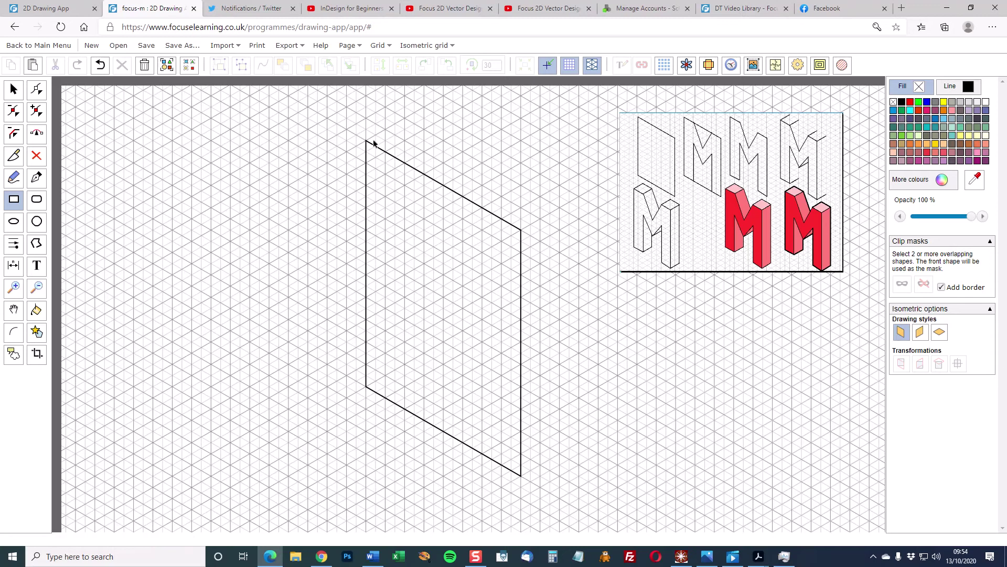
{"action": "left_click_drag", "start_coordinate": [373, 145], "coordinate": [445, 236]}
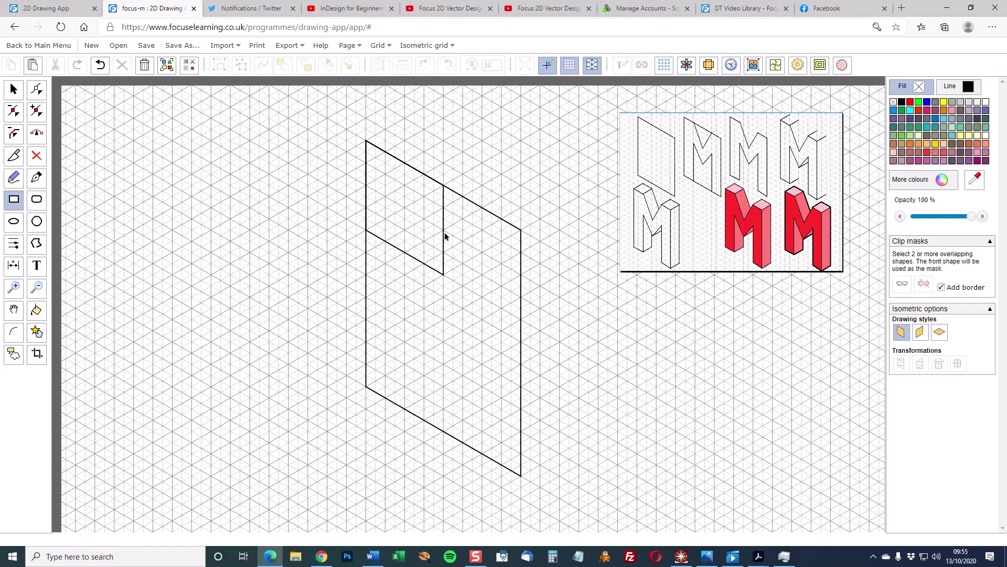
Duplicate the small rectangle and centre one on the large shape's bottom edge and the other on its top edge.
{"action": "left_click", "coordinate": [13, 89]}
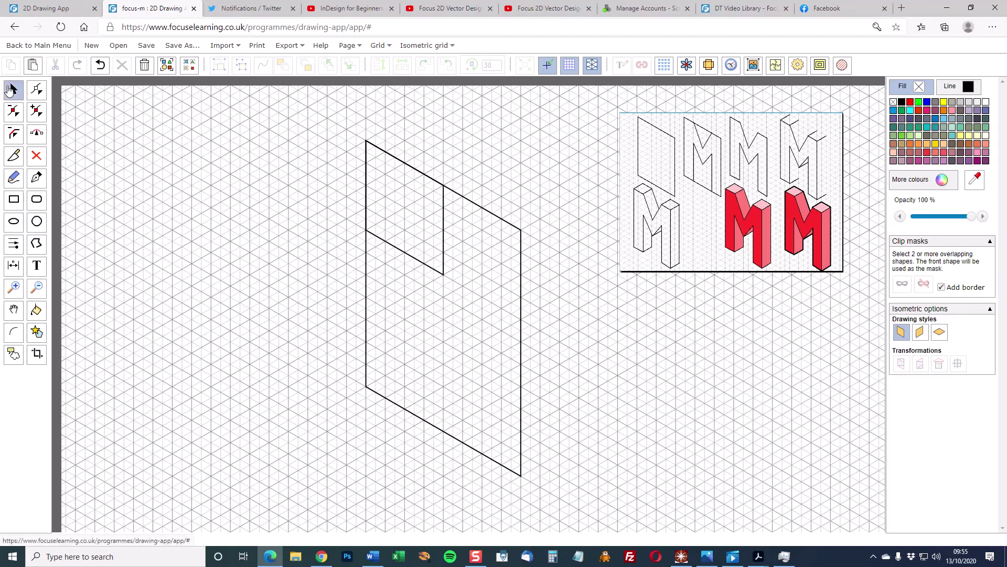
{"action": "left_click", "coordinate": [387, 252]}
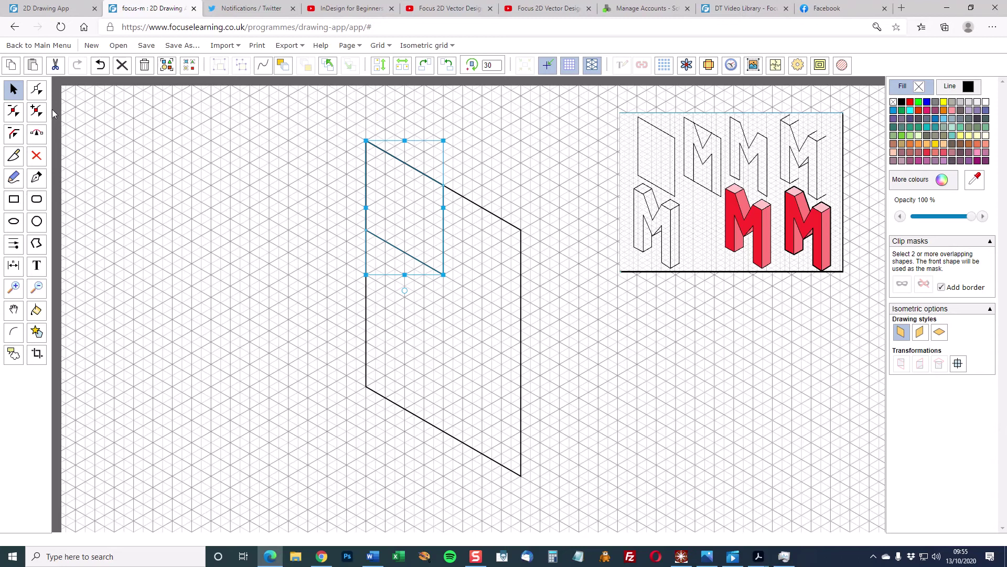
{"action": "left_click", "coordinate": [11, 64]}
{"action": "left_click", "coordinate": [33, 65]}
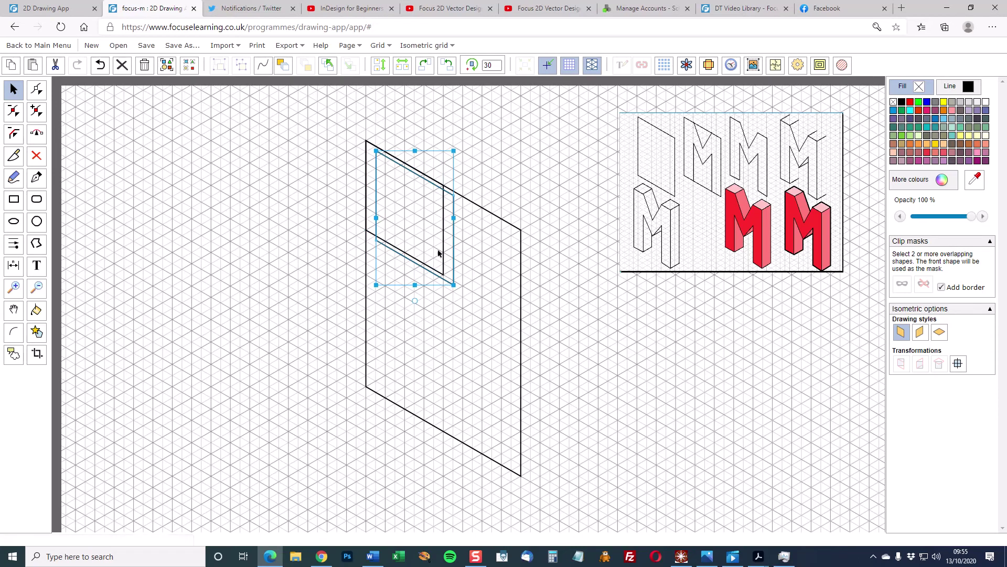
{"action": "left_click_drag", "start_coordinate": [450, 248], "coordinate": [479, 416]}
{"action": "left_click_drag", "start_coordinate": [441, 265], "coordinate": [482, 293]}
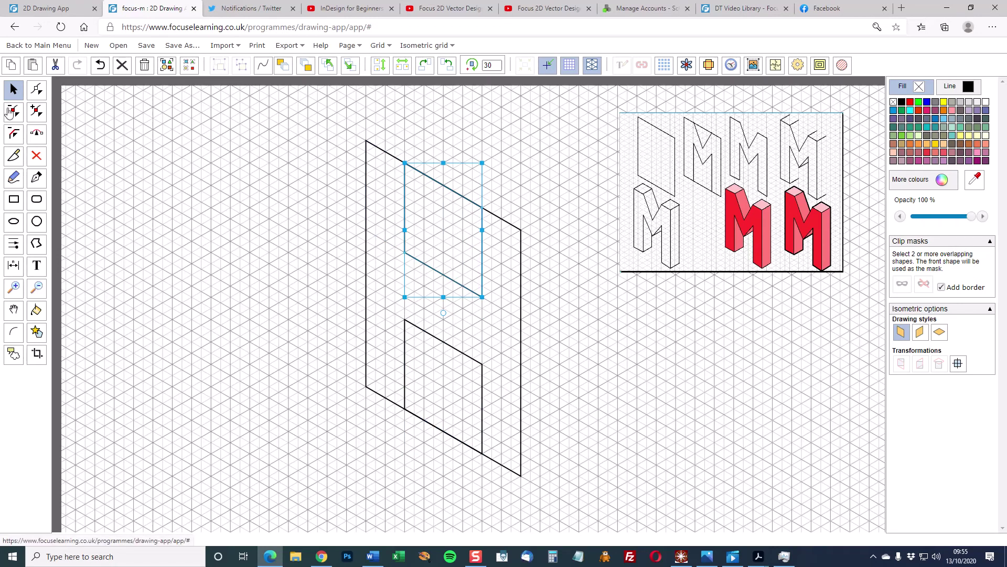
{"action": "left_click", "coordinate": [197, 156]}
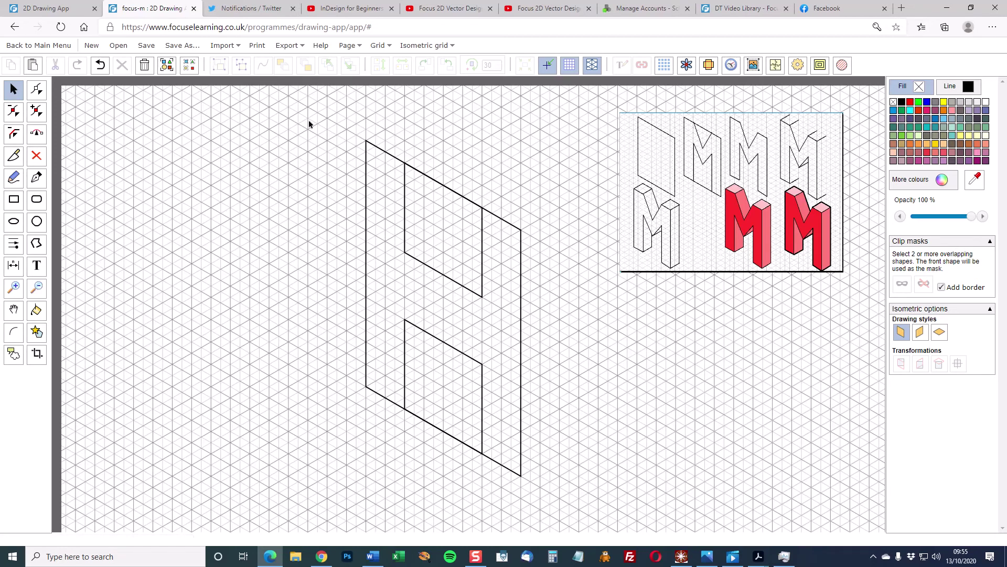
Change the line colour of the large shape and both small rectangles to turquoise as construction lines.
{"action": "left_click_drag", "start_coordinate": [515, 322], "coordinate": [583, 497]}
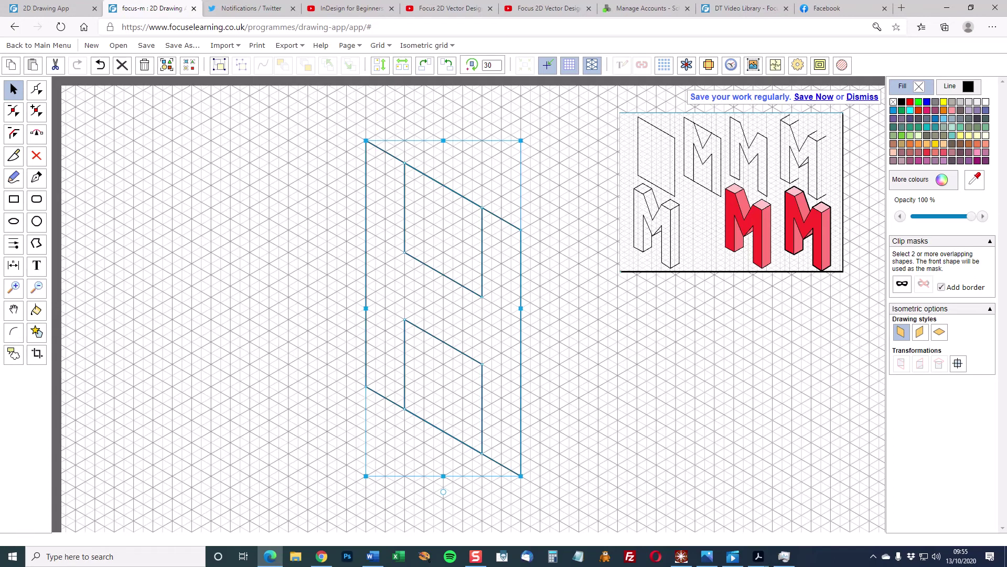
{"action": "left_click", "coordinate": [949, 88]}
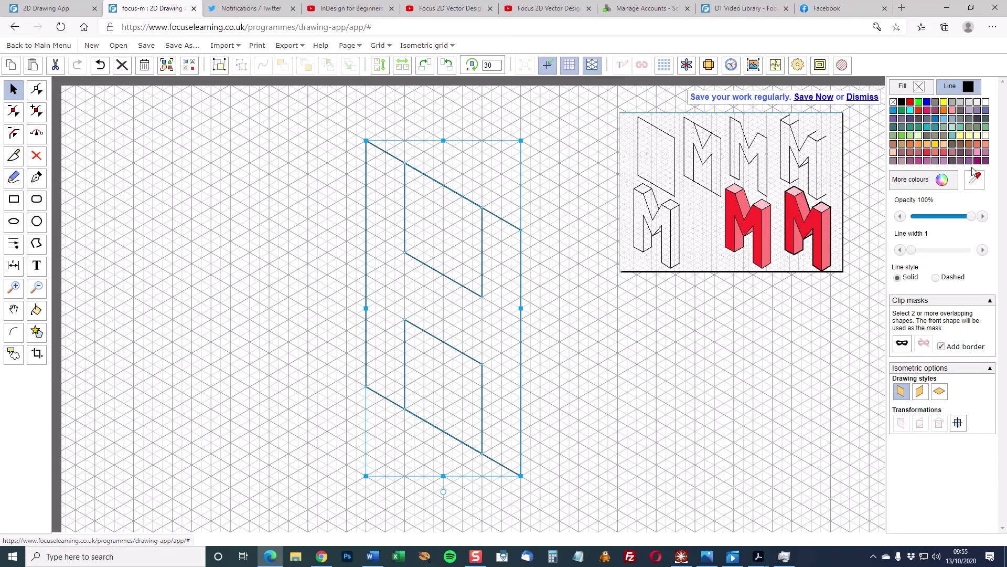
{"action": "left_click", "coordinate": [902, 136]}
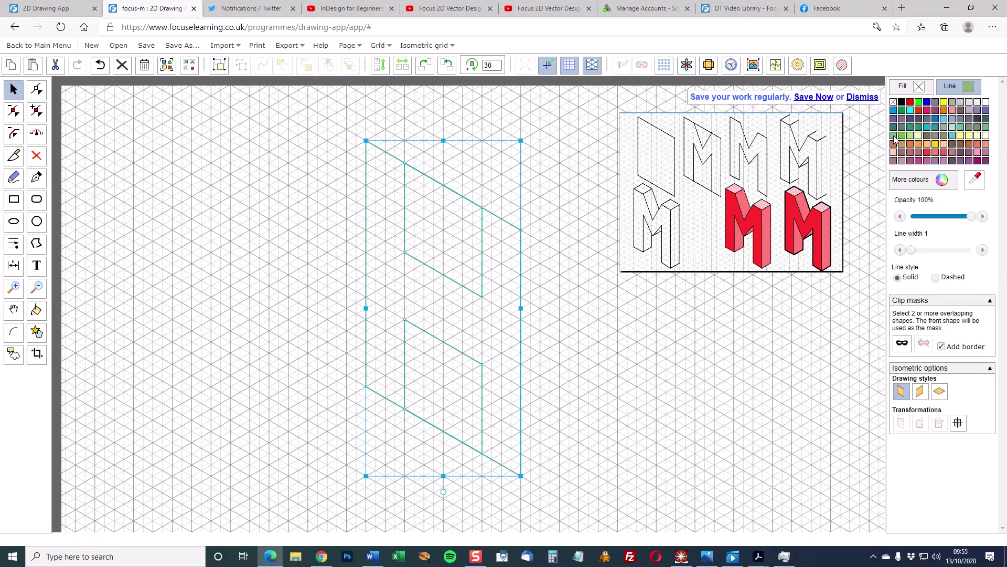
{"action": "left_click", "coordinate": [926, 128]}
{"action": "left_click", "coordinate": [626, 365]}
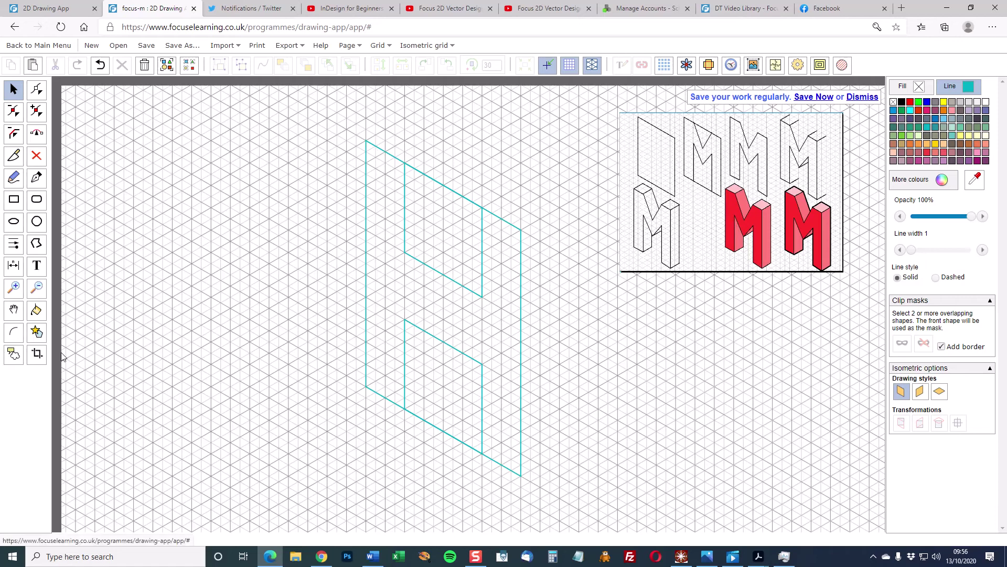
Set the line colour to black for drawing a multi-point line.
{"action": "left_click", "coordinate": [36, 246]}
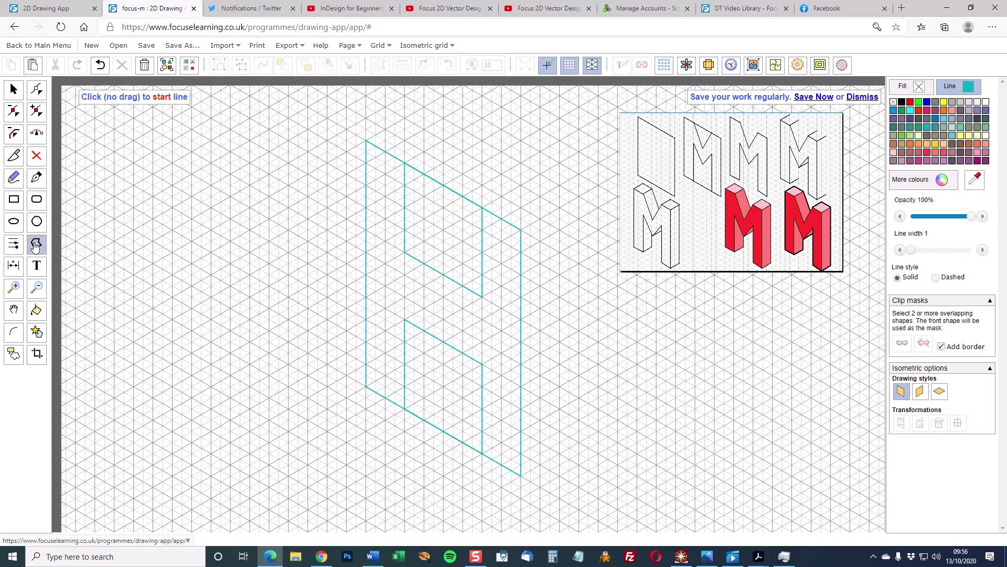
{"action": "left_click", "coordinate": [951, 89]}
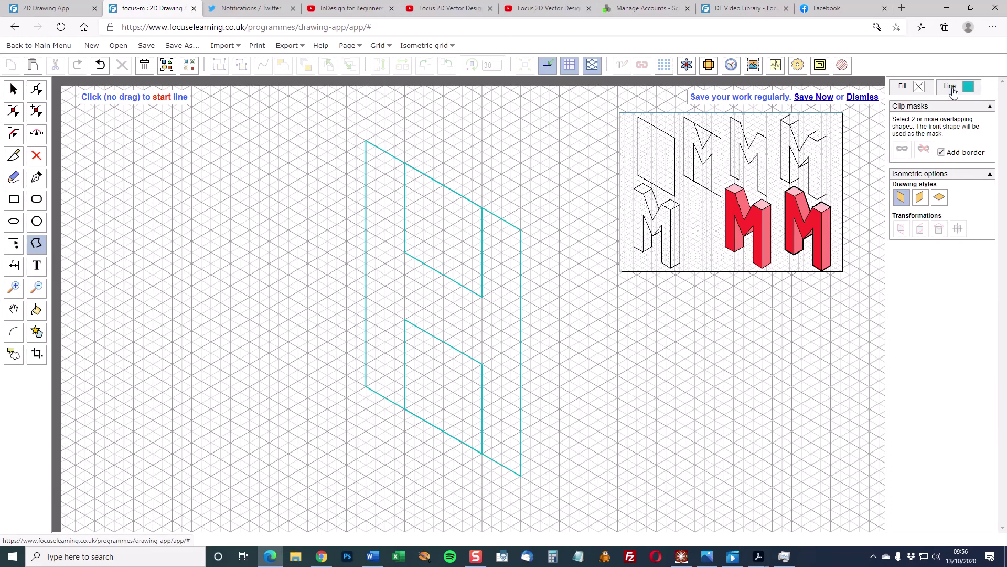
{"action": "left_click", "coordinate": [902, 103]}
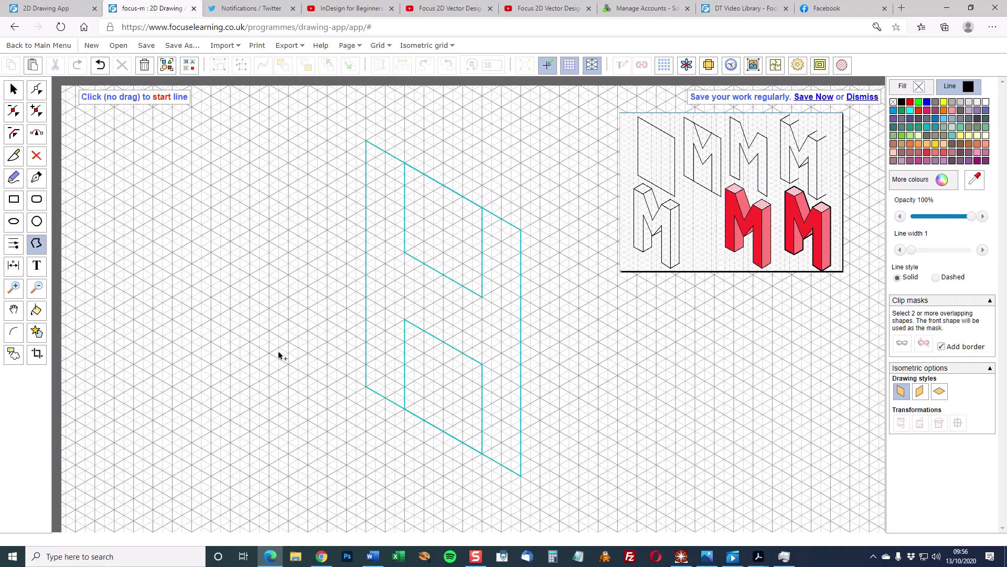
Start the M outline from the bottom-left corner, up the left side and through the top V to the top-right corner.
{"action": "left_click", "coordinate": [14, 309]}
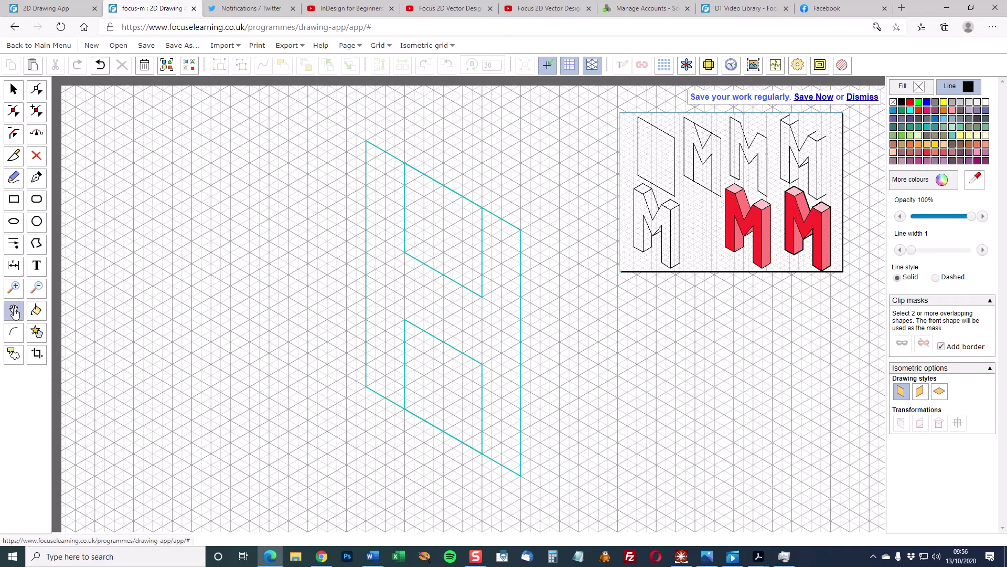
{"action": "mouse_move", "coordinate": [391, 311]}
{"action": "left_mouse_down"}
{"action": "mouse_move", "coordinate": [403, 310]}
{"action": "mouse_move", "coordinate": [396, 315]}
{"action": "left_mouse_up"}
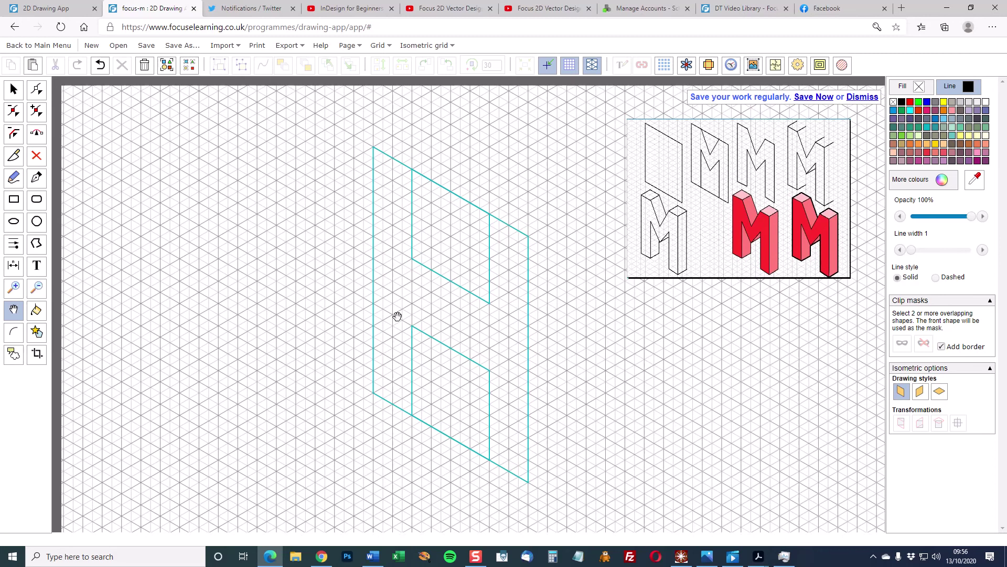
{"action": "left_click", "coordinate": [13, 287]}
{"action": "left_click", "coordinate": [444, 317]}
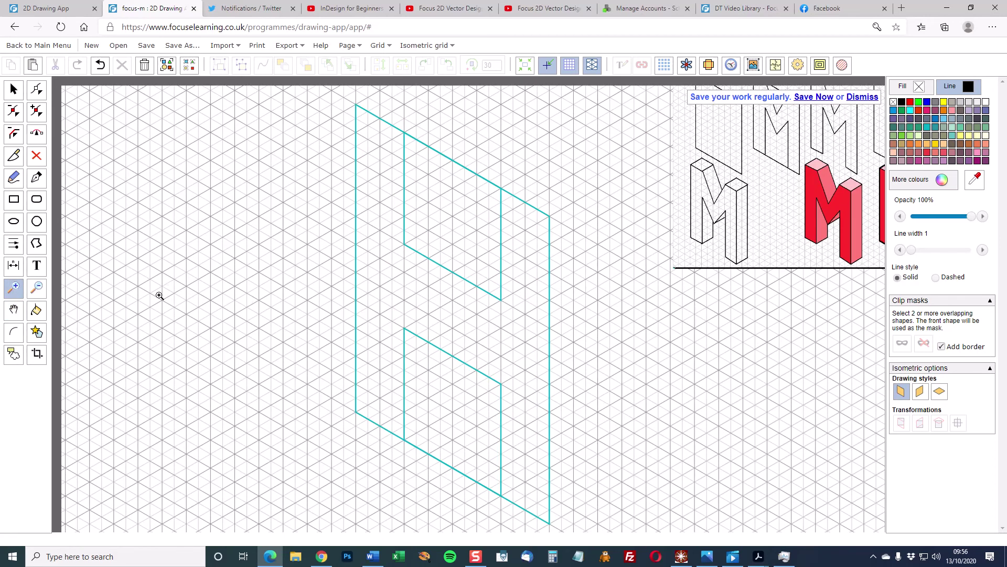
{"action": "left_click", "coordinate": [36, 245]}
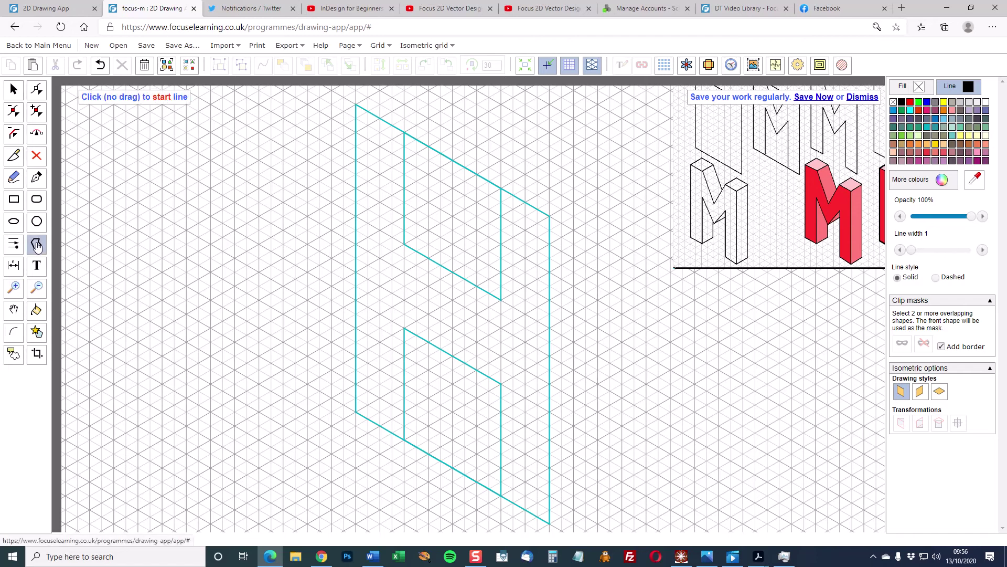
{"action": "left_click", "coordinate": [356, 415]}
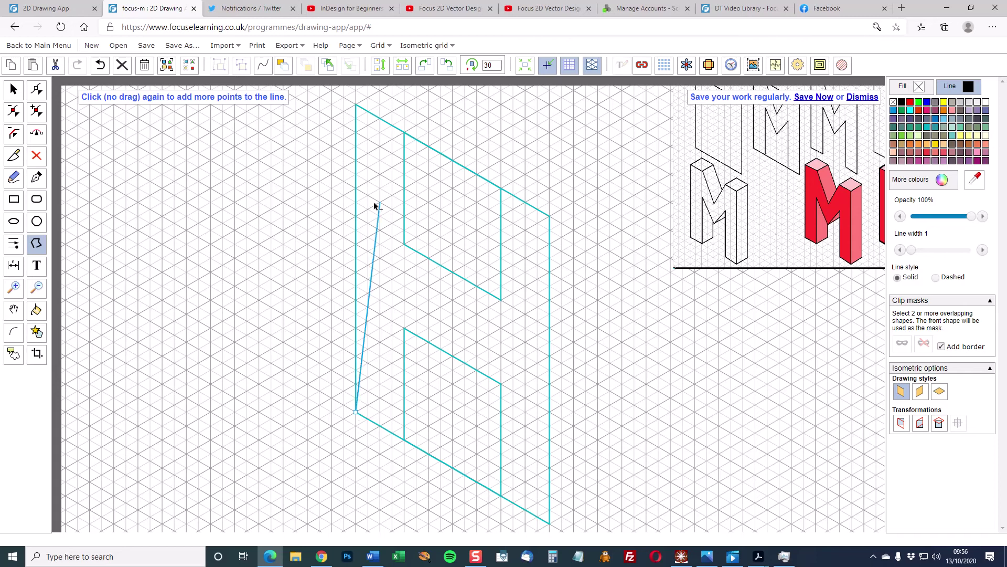
{"action": "left_click", "coordinate": [356, 106]}
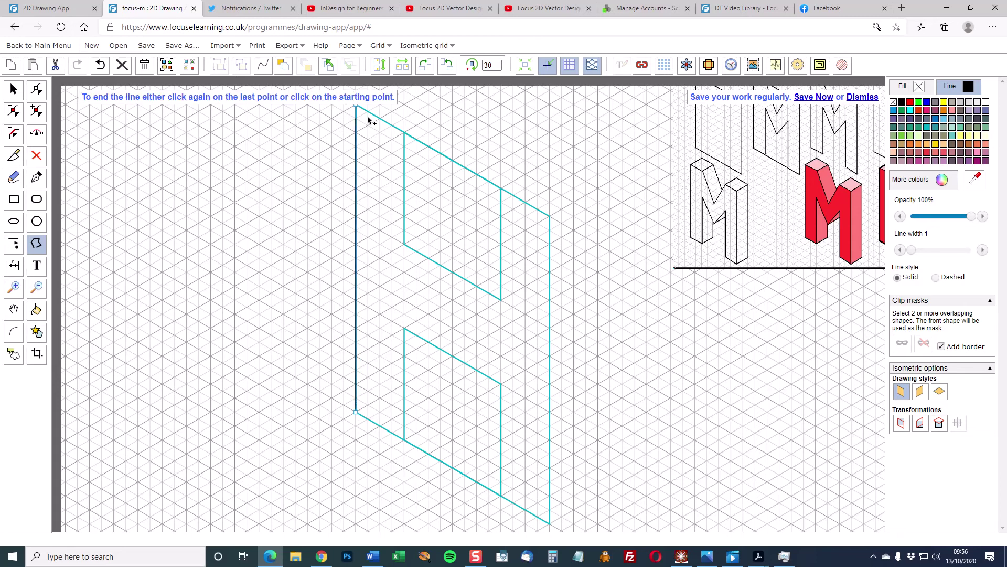
{"action": "left_click", "coordinate": [404, 133]}
{"action": "left_click", "coordinate": [453, 271]}
{"action": "left_click", "coordinate": [501, 190]}
{"action": "left_click", "coordinate": [549, 217]}
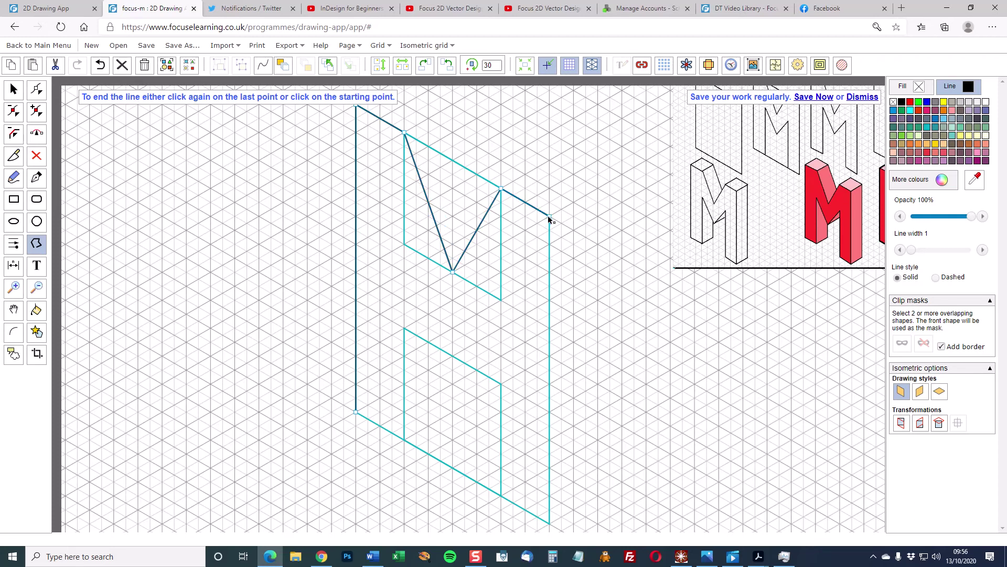
Complete the M outline down the right side, through the inner V and left leg, closing it at the starting point.
{"action": "left_click", "coordinate": [549, 524]}
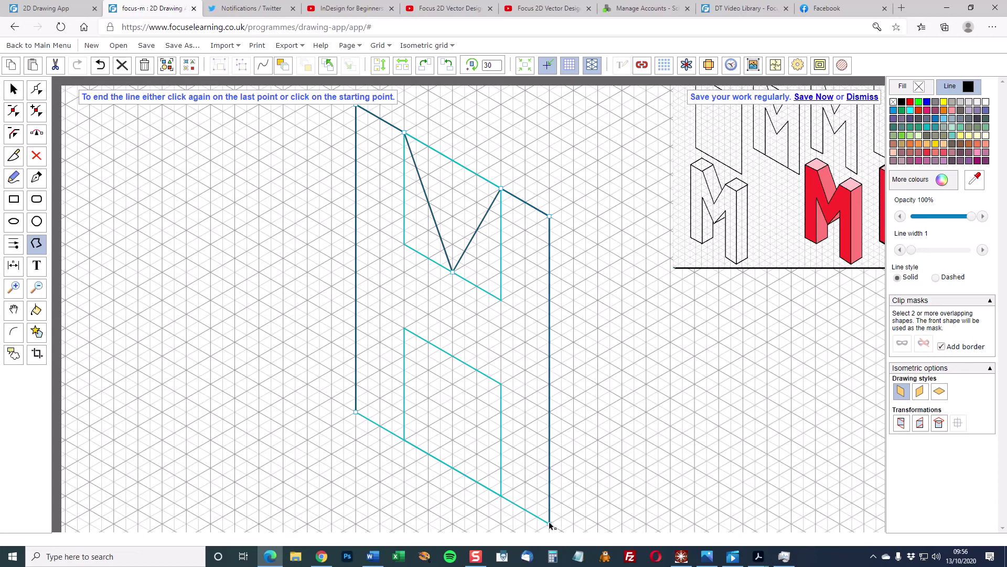
{"action": "left_click", "coordinate": [501, 497]}
{"action": "left_click", "coordinate": [501, 301]}
{"action": "left_click", "coordinate": [453, 357]}
{"action": "left_click", "coordinate": [404, 245]}
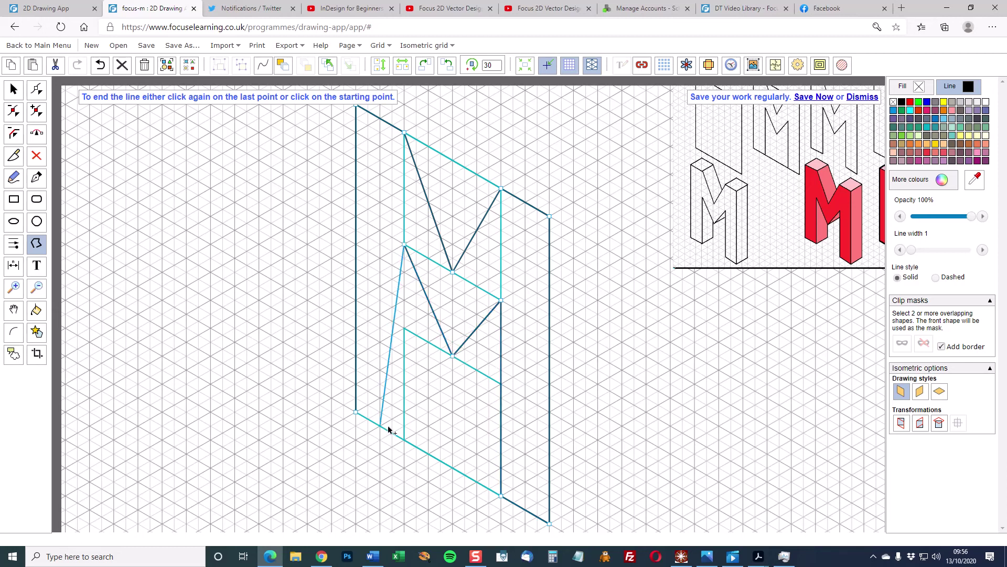
{"action": "left_click", "coordinate": [404, 440]}
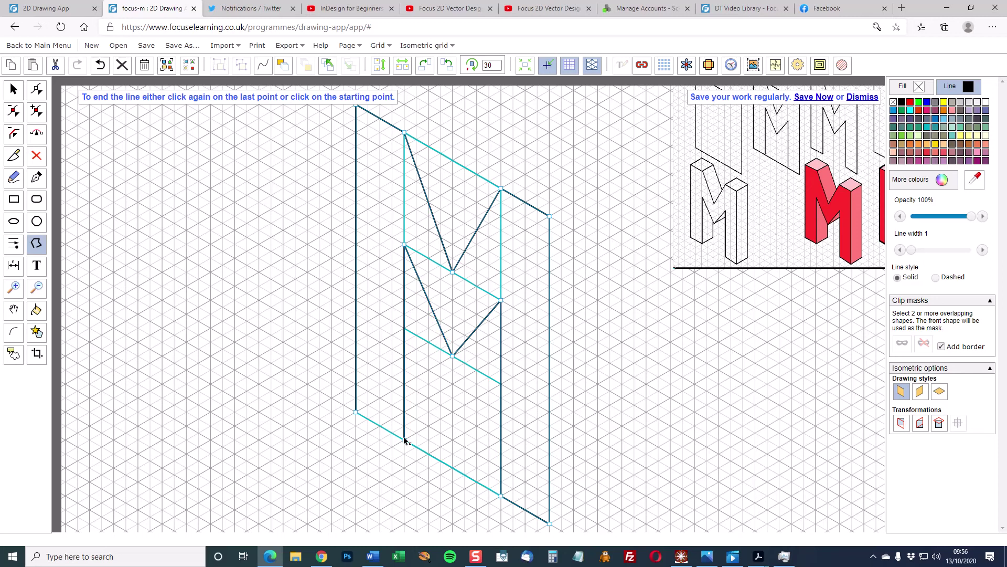
{"action": "left_click", "coordinate": [356, 413]}
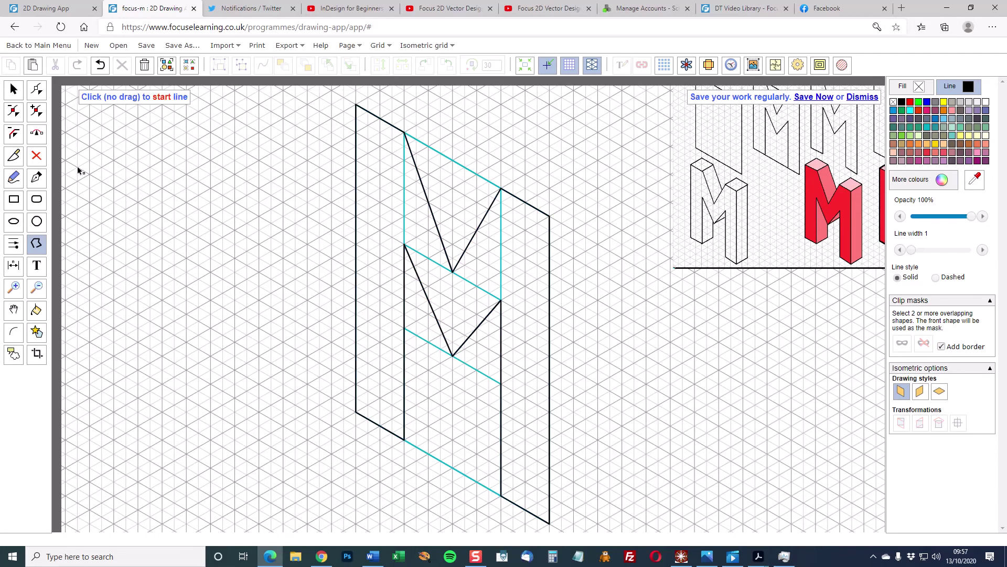
Test the M outline with a cyan fill and reset its fill to none.
{"action": "left_click", "coordinate": [14, 96]}
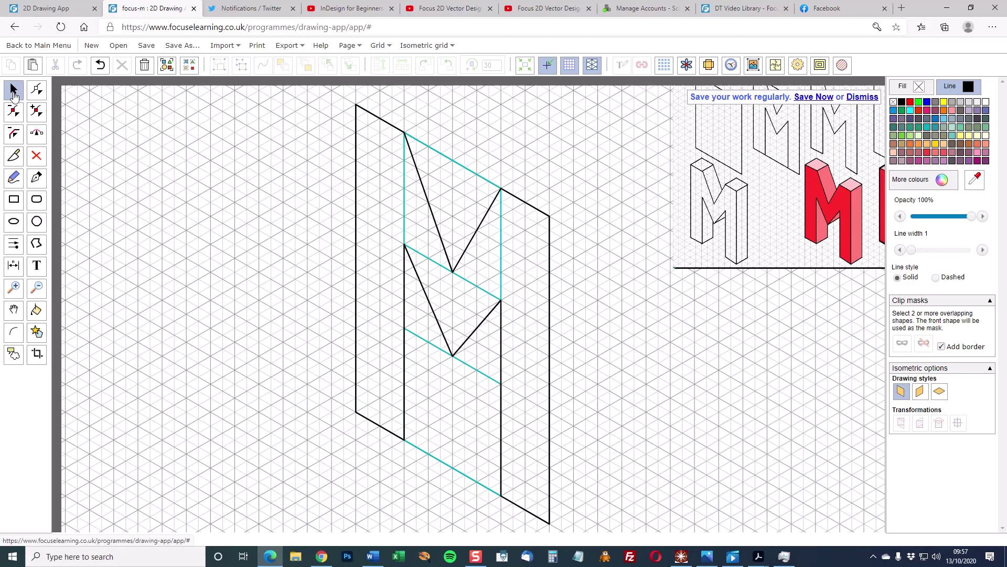
{"action": "left_click", "coordinate": [357, 201]}
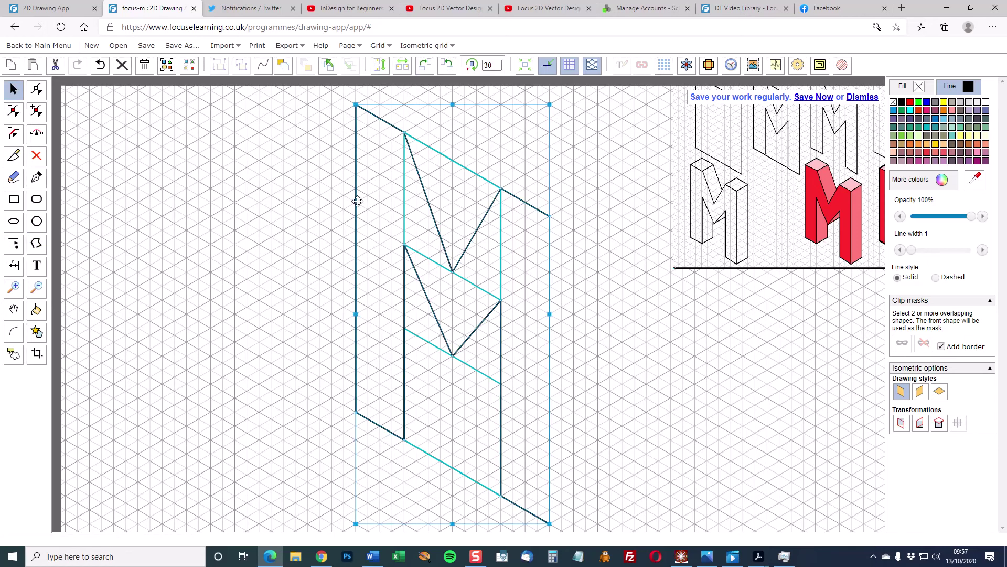
{"action": "left_click", "coordinate": [902, 87]}
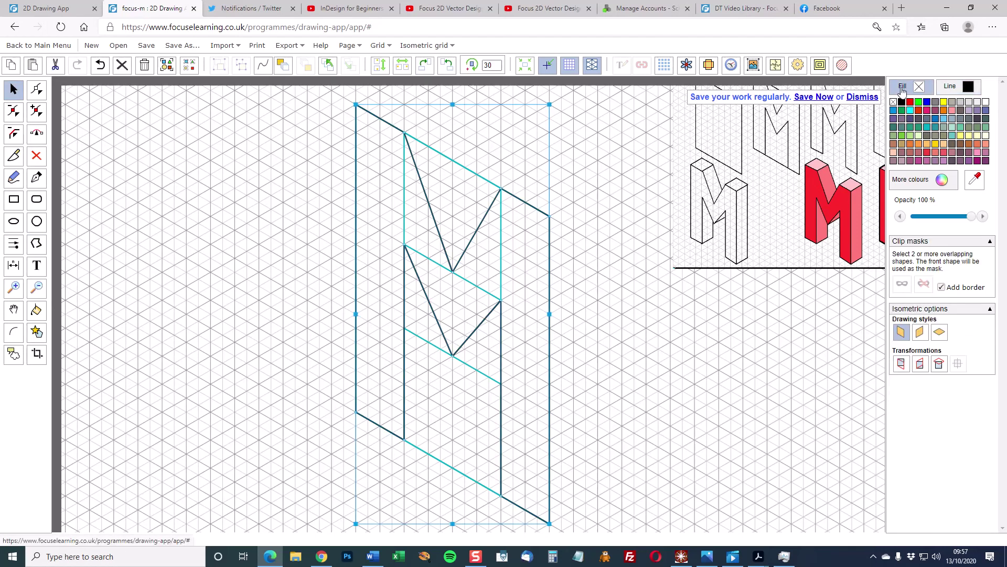
{"action": "left_click", "coordinate": [911, 111]}
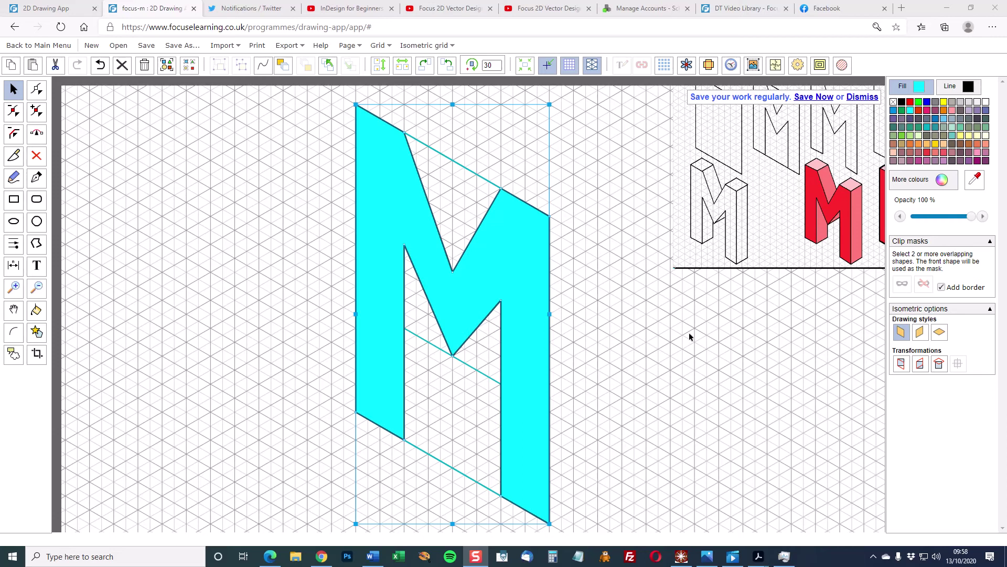
{"action": "left_click", "coordinate": [894, 102]}
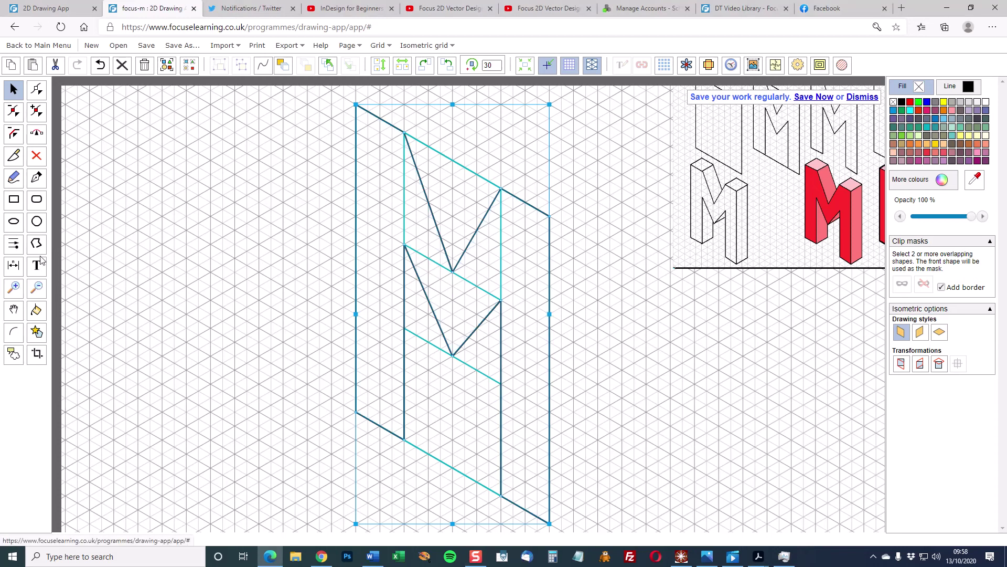
Draw isometric top-plane rectangles, two grid units on each side, as the top faces of the M's left and right legs.
{"action": "left_click", "coordinate": [14, 201]}
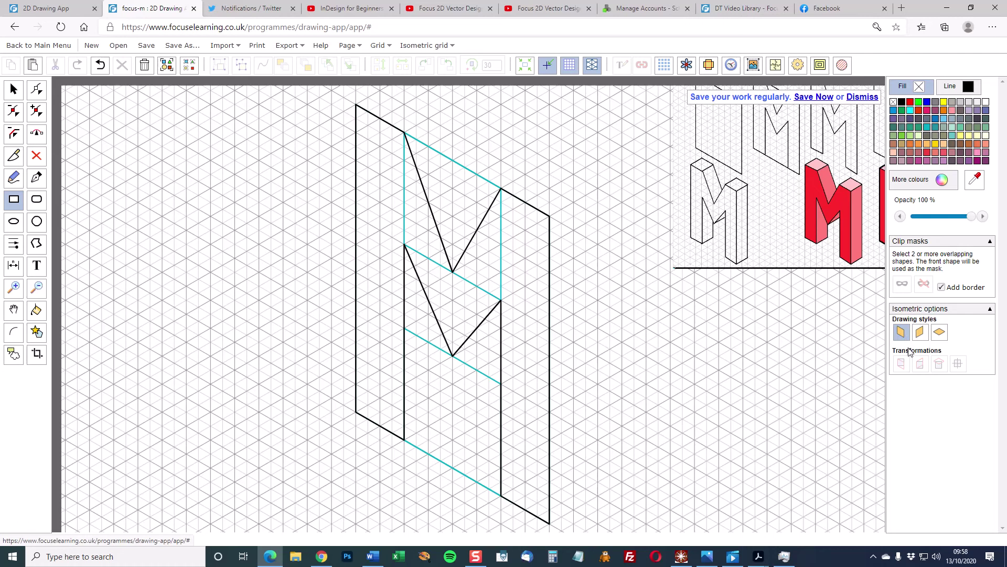
{"action": "left_click", "coordinate": [940, 333]}
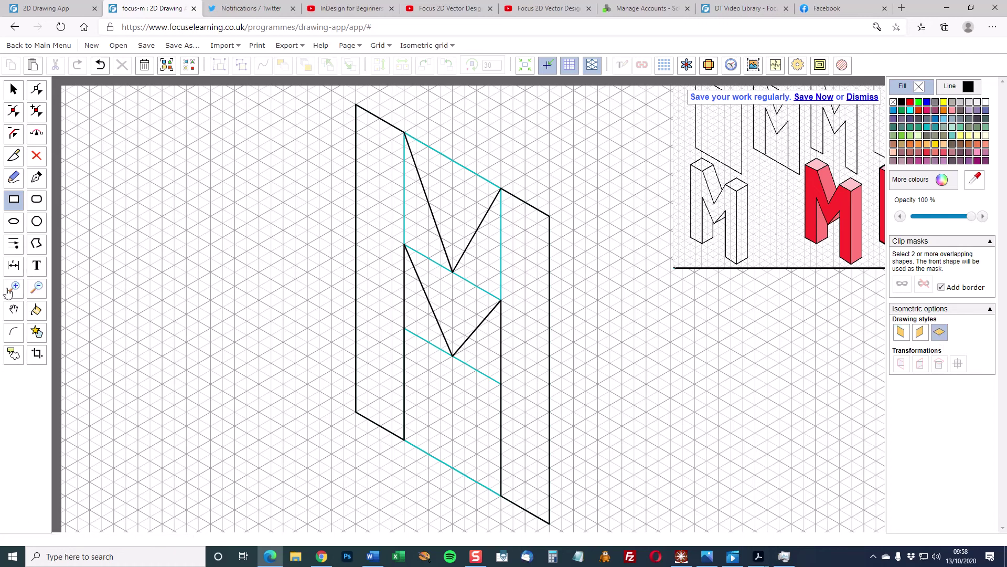
{"action": "left_click", "coordinate": [13, 309]}
{"action": "left_click_drag", "start_coordinate": [570, 229], "coordinate": [578, 268]}
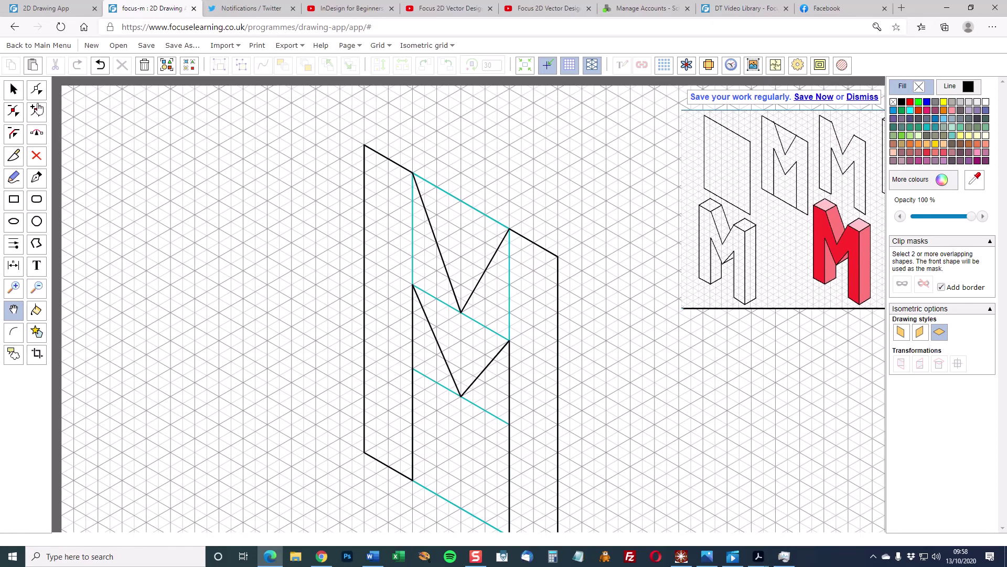
{"action": "left_click", "coordinate": [12, 202]}
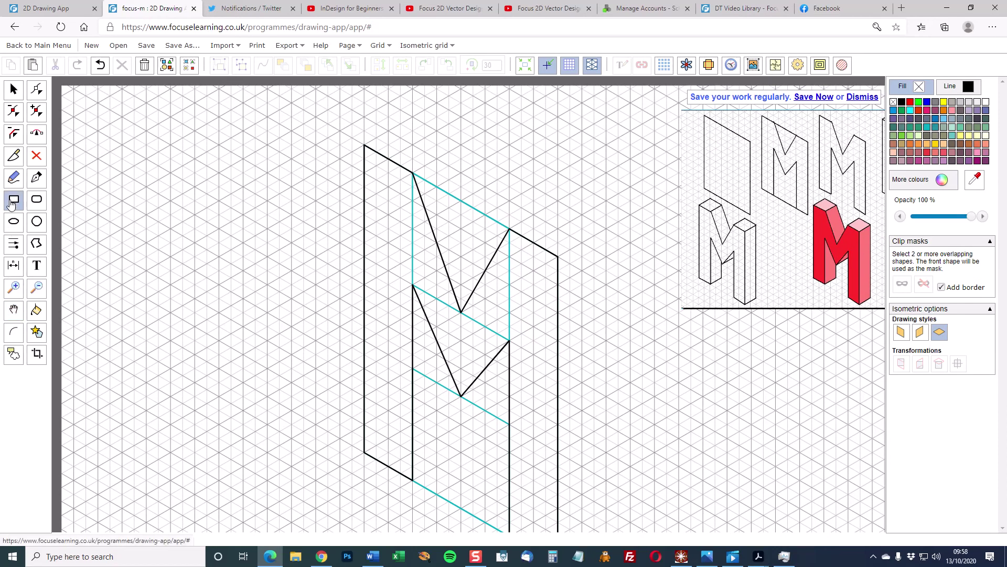
{"action": "left_click", "coordinate": [940, 333]}
{"action": "left_click_drag", "start_coordinate": [365, 147], "coordinate": [421, 193]}
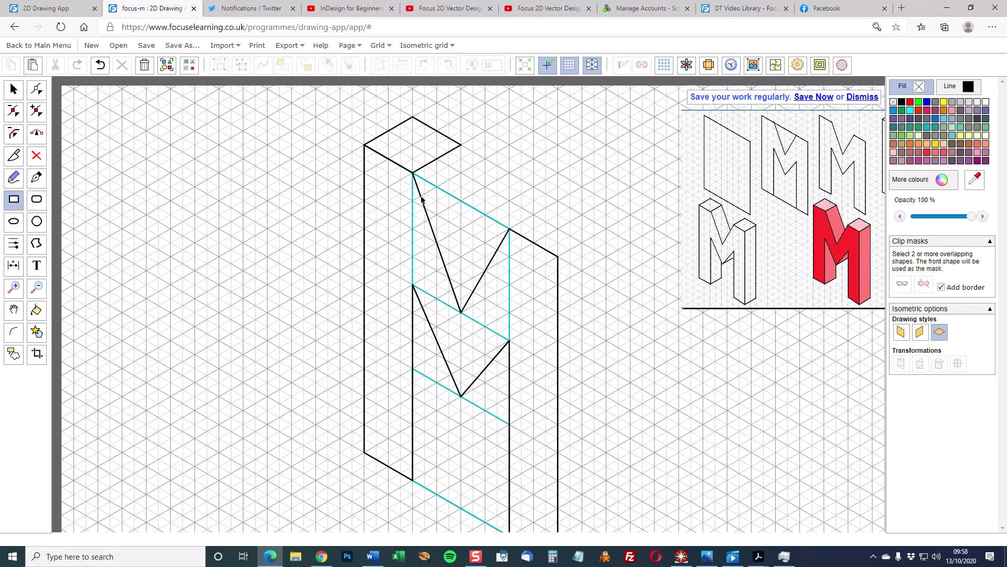
{"action": "mouse_move", "coordinate": [509, 230]}
{"action": "left_mouse_down"}
{"action": "mouse_move", "coordinate": [557, 232]}
{"action": "mouse_move", "coordinate": [576, 264]}
{"action": "mouse_move", "coordinate": [567, 286]}
{"action": "left_mouse_up"}
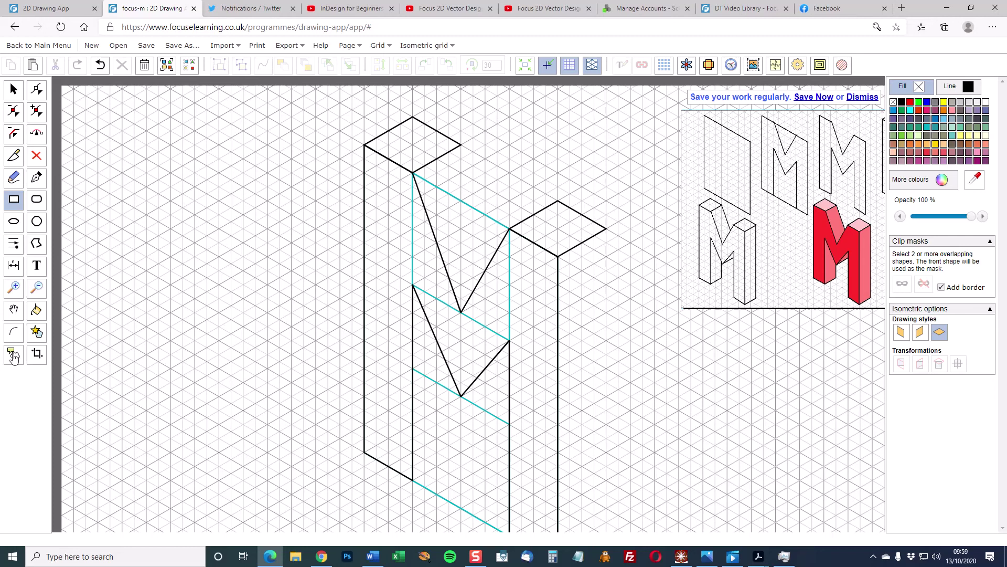
Draw a right-plane isometric rectangle as the right leg's outer side face, from the top face down to the leg's base.
{"action": "left_click", "coordinate": [14, 310]}
{"action": "left_click_drag", "start_coordinate": [587, 366], "coordinate": [561, 295]}
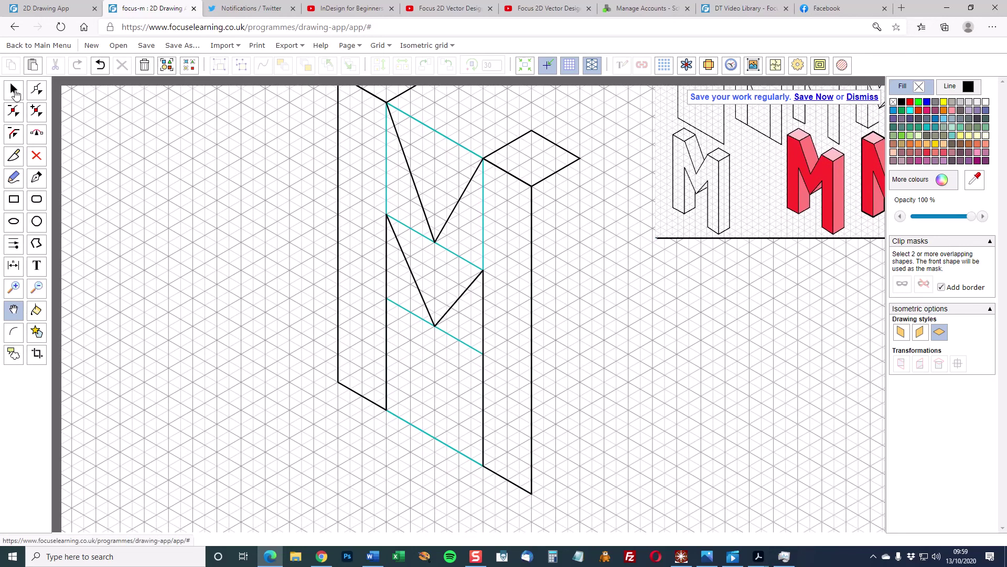
{"action": "left_click", "coordinate": [14, 199]}
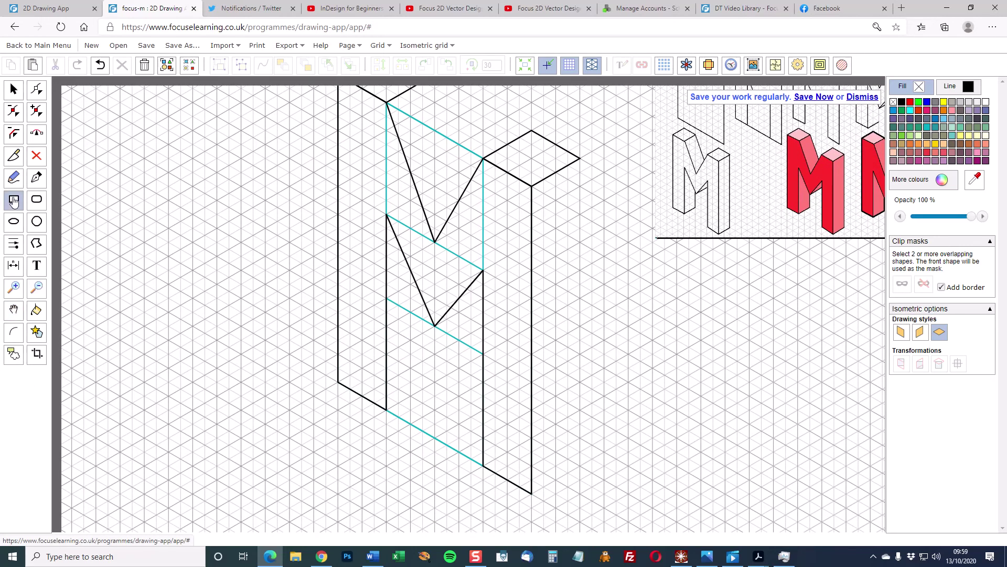
{"action": "left_click", "coordinate": [920, 336]}
{"action": "left_click_drag", "start_coordinate": [573, 189], "coordinate": [533, 470]}
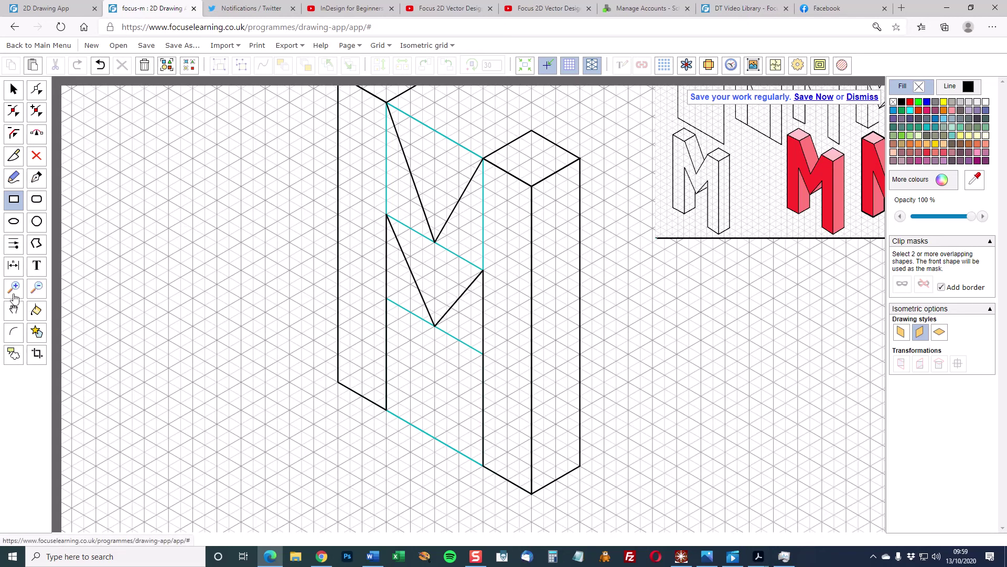
Outline the sloping inner face of the upper V, from the left leg's top face down to the V's lowest point, as a closed multi-point line.
{"action": "left_click", "coordinate": [14, 311]}
{"action": "left_click_drag", "start_coordinate": [320, 226], "coordinate": [359, 242]}
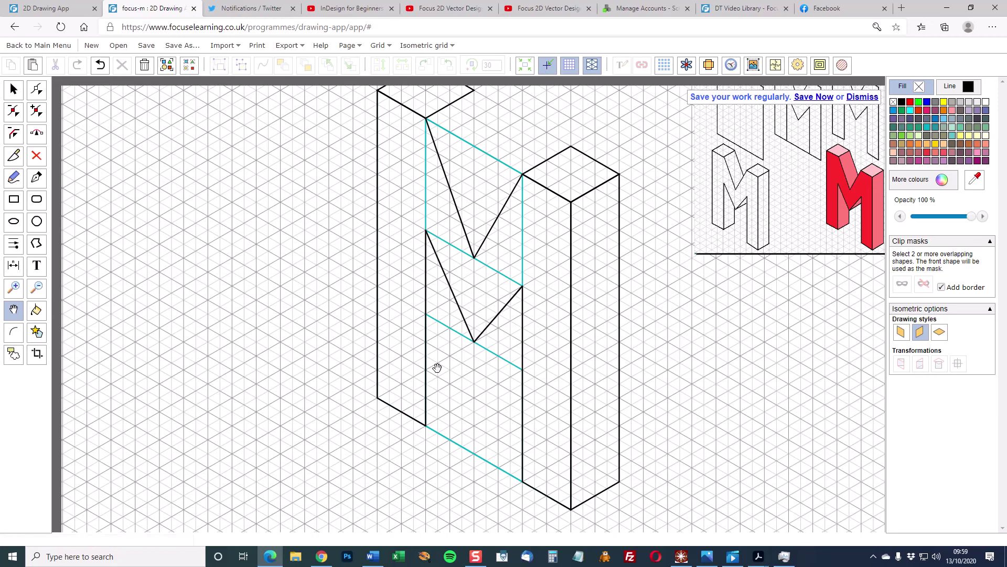
{"action": "left_click", "coordinate": [920, 332]}
{"action": "left_click", "coordinate": [15, 203]}
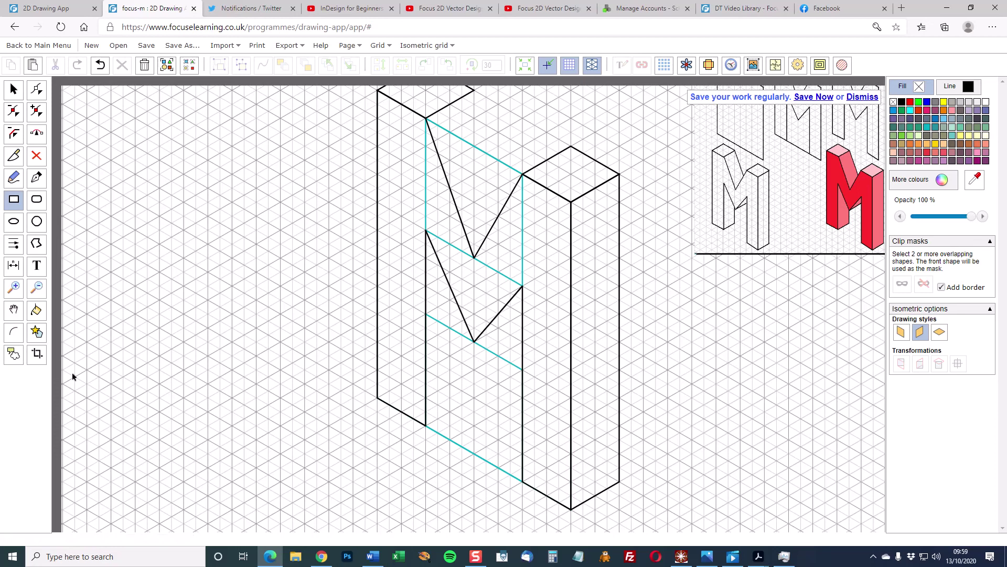
{"action": "left_click", "coordinate": [36, 245]}
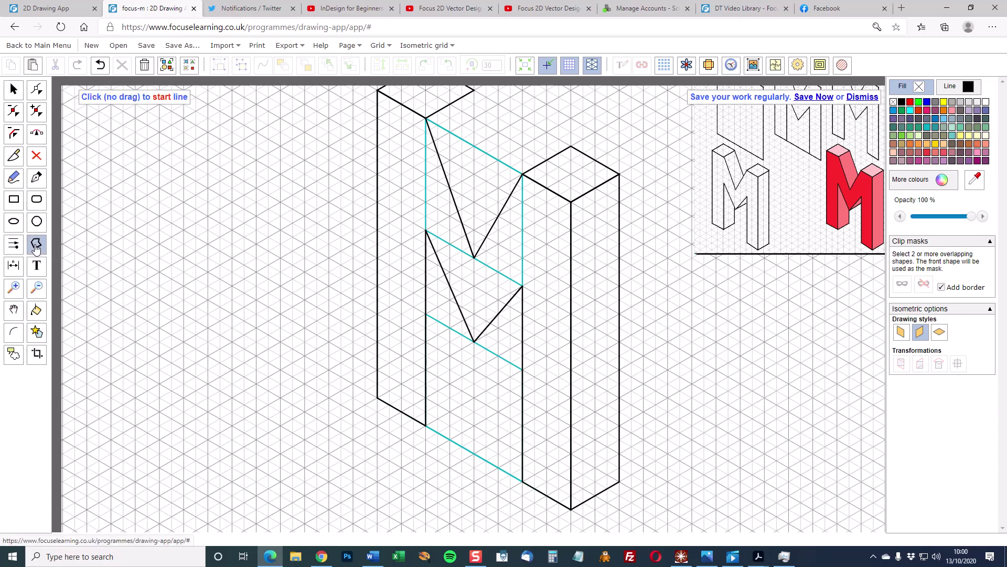
{"action": "left_click", "coordinate": [426, 119]}
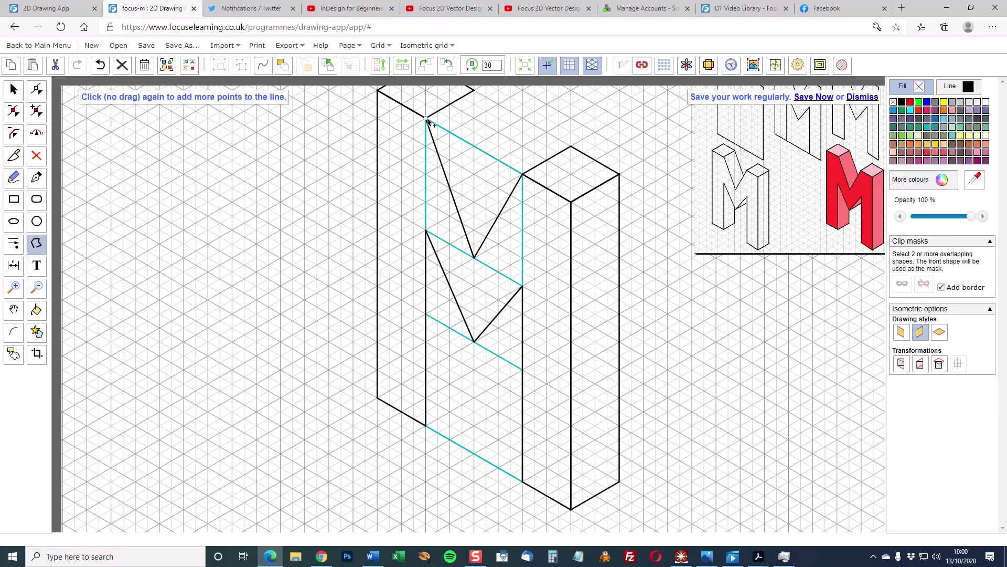
{"action": "left_click", "coordinate": [474, 92]}
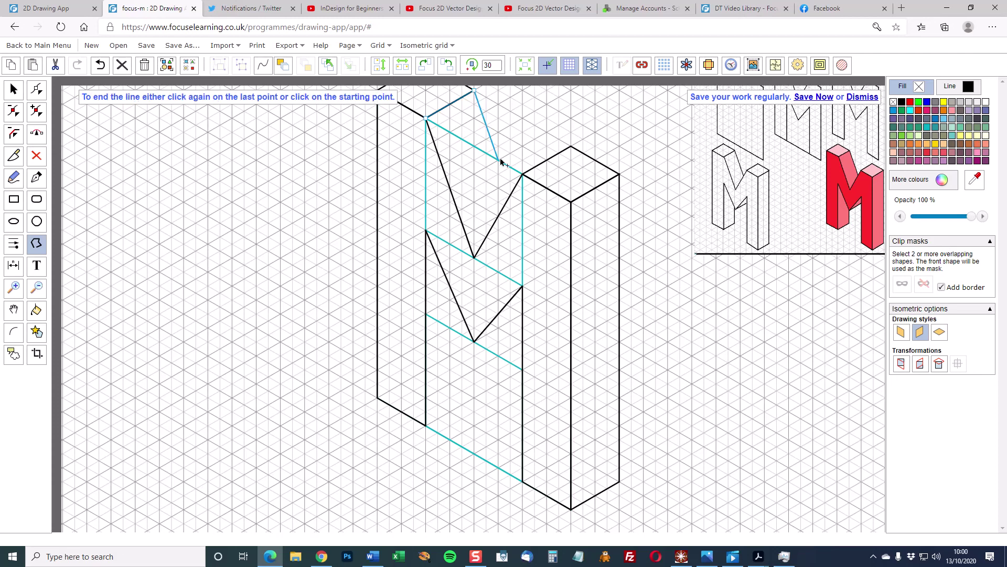
{"action": "left_click", "coordinate": [522, 231]}
{"action": "left_click", "coordinate": [475, 256]}
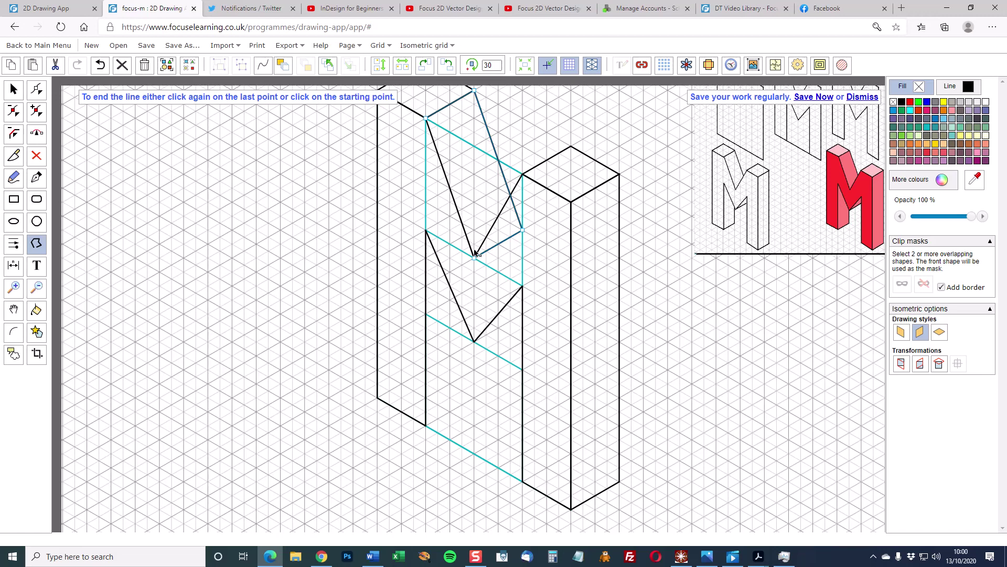
{"action": "left_click", "coordinate": [427, 119]}
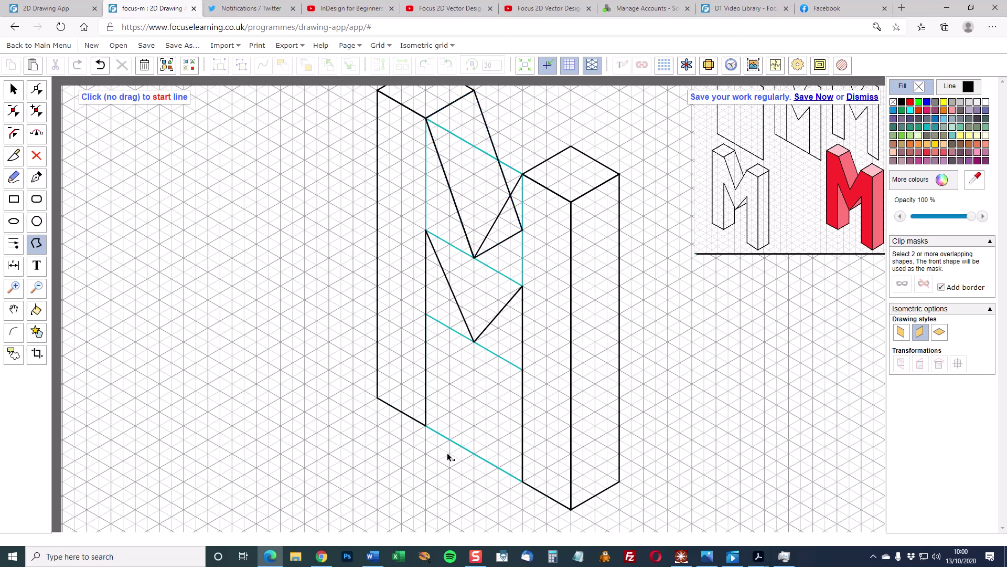
Outline the left leg's inner side face as a closed four-point shape, extending back from the leg's front edge.
{"action": "left_click", "coordinate": [427, 427]}
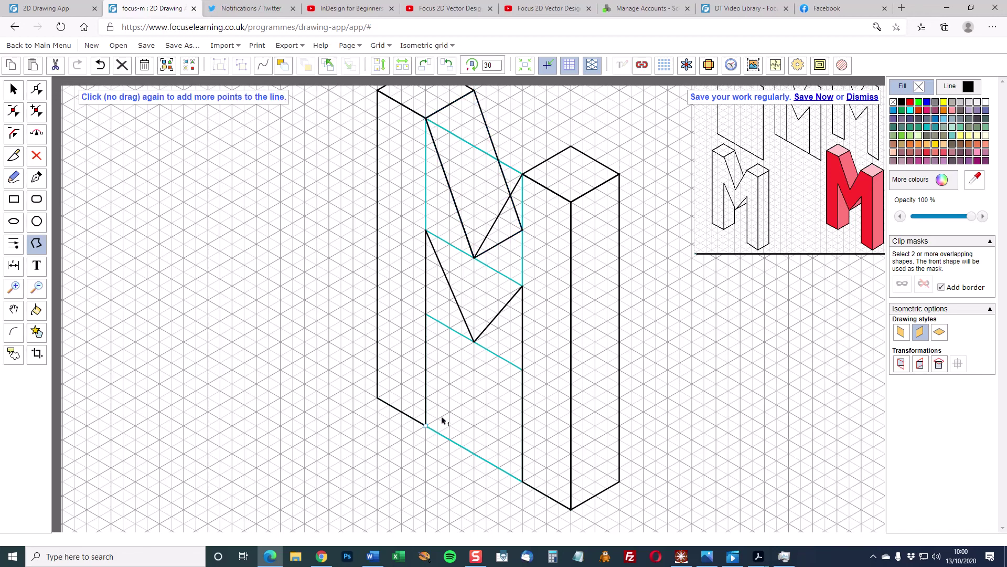
{"action": "left_click", "coordinate": [474, 398]}
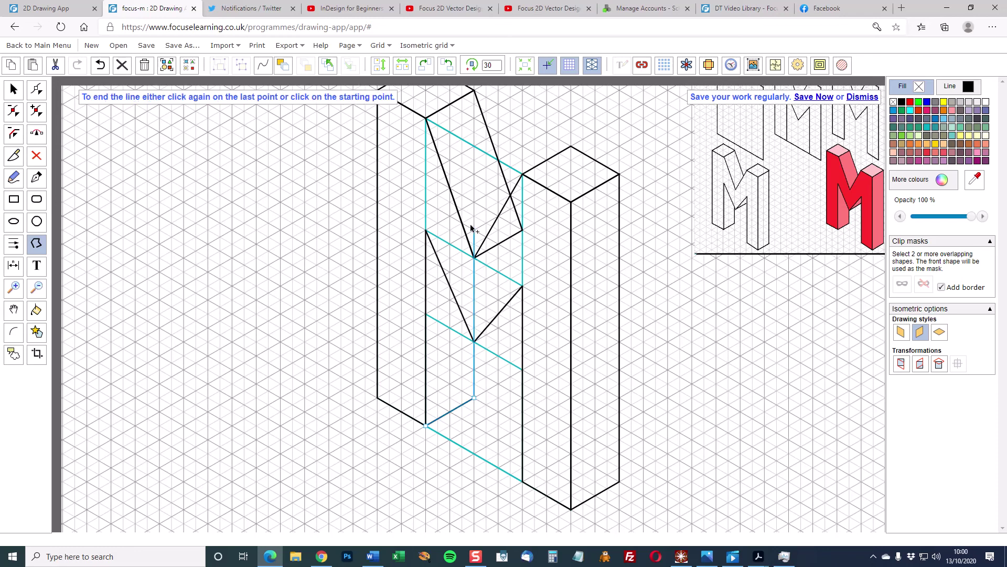
{"action": "left_click", "coordinate": [474, 204]}
{"action": "left_click", "coordinate": [426, 230]}
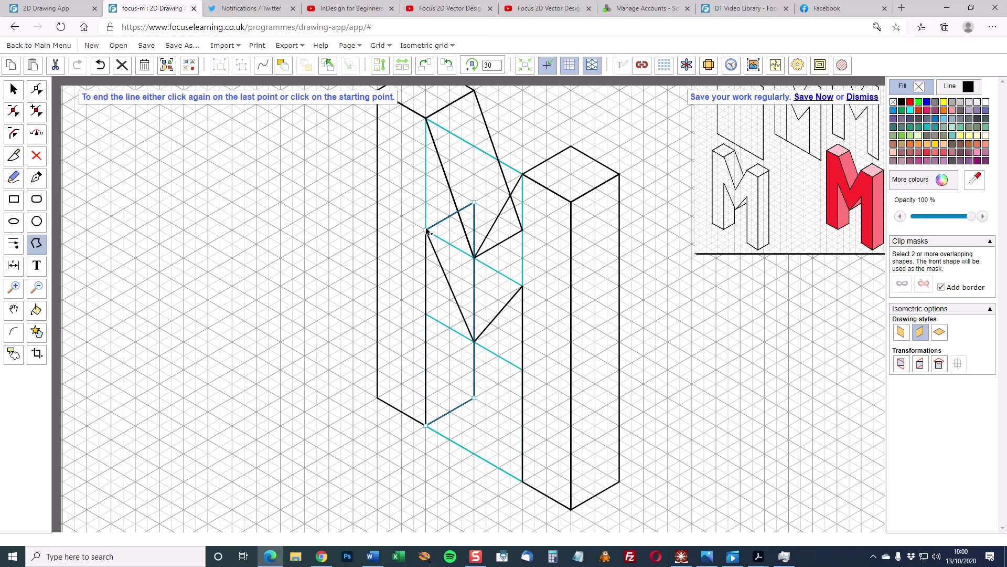
{"action": "left_click", "coordinate": [426, 426]}
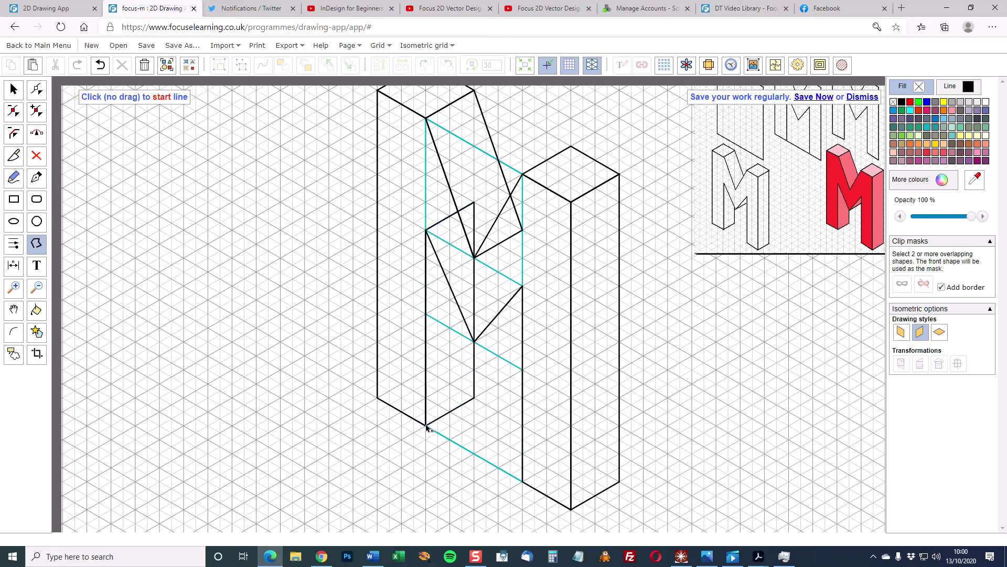
Outline the underside face of the lower V's right slope as a closed four-point shape, set back to match the letter's depth.
{"action": "left_click", "coordinate": [474, 342]}
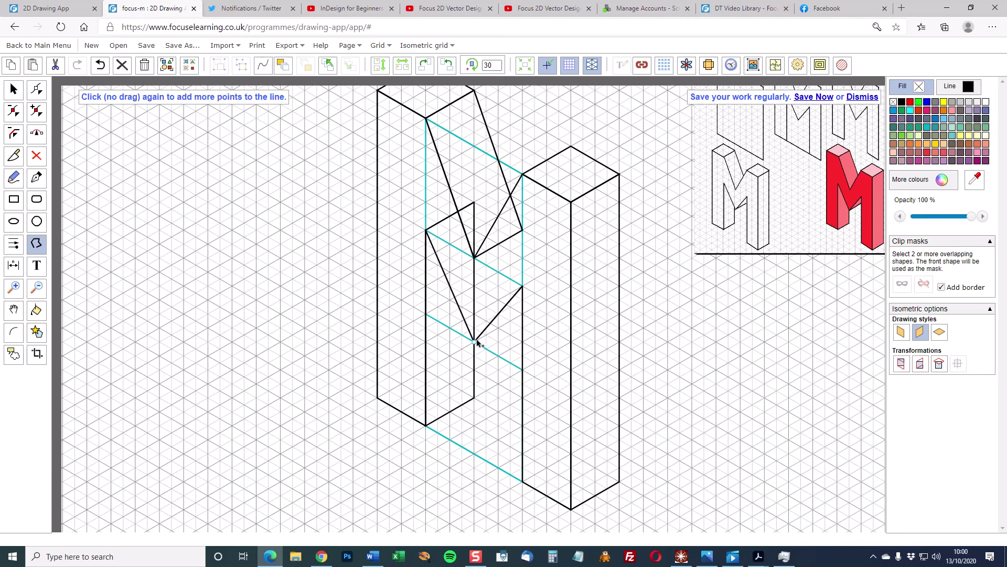
{"action": "left_click", "coordinate": [523, 314]}
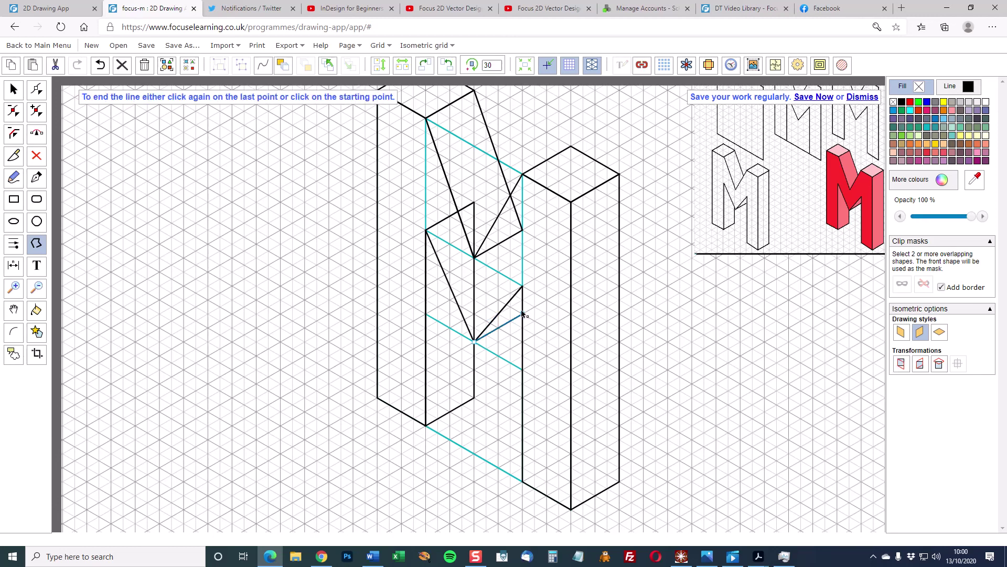
{"action": "left_click", "coordinate": [571, 259]}
{"action": "left_click", "coordinate": [522, 286]}
{"action": "left_click", "coordinate": [474, 342]}
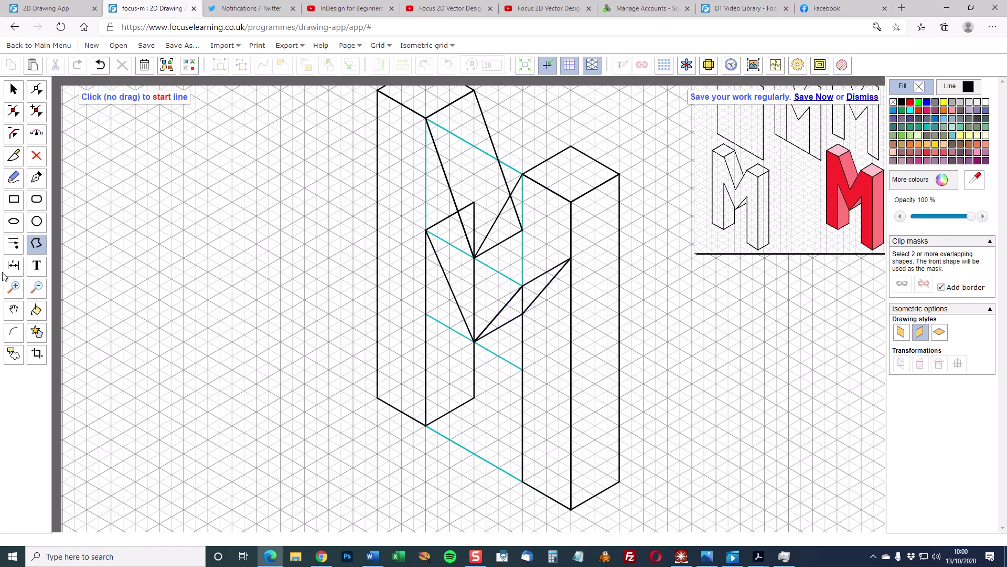
Fill the M's front face with crimson red and the left leg's top face with light salmon red.
{"action": "left_click", "coordinate": [13, 309]}
{"action": "left_click_drag", "start_coordinate": [308, 225], "coordinate": [300, 257]}
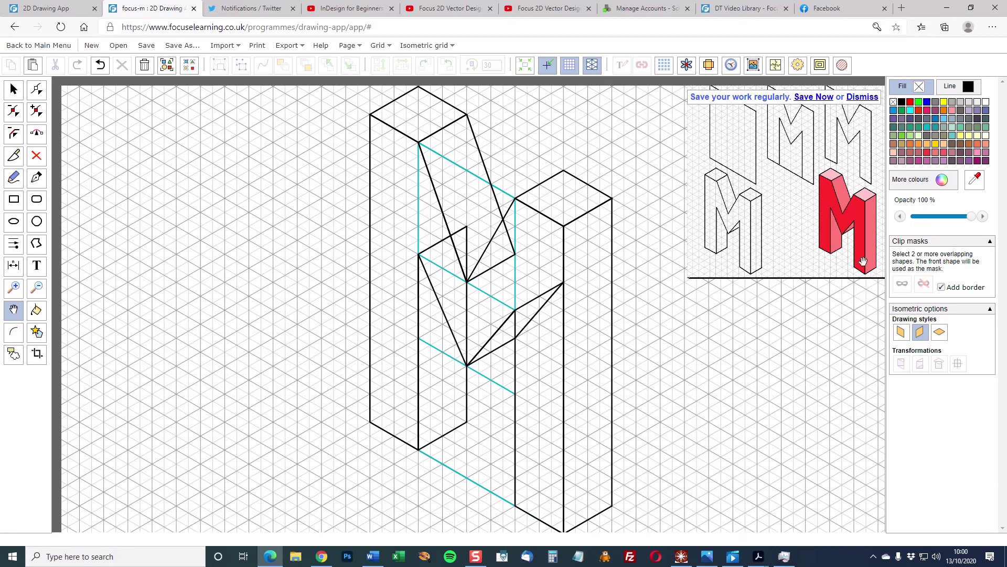
{"action": "left_click", "coordinate": [13, 89]}
{"action": "left_click", "coordinate": [897, 90]}
{"action": "left_click", "coordinate": [897, 90]}
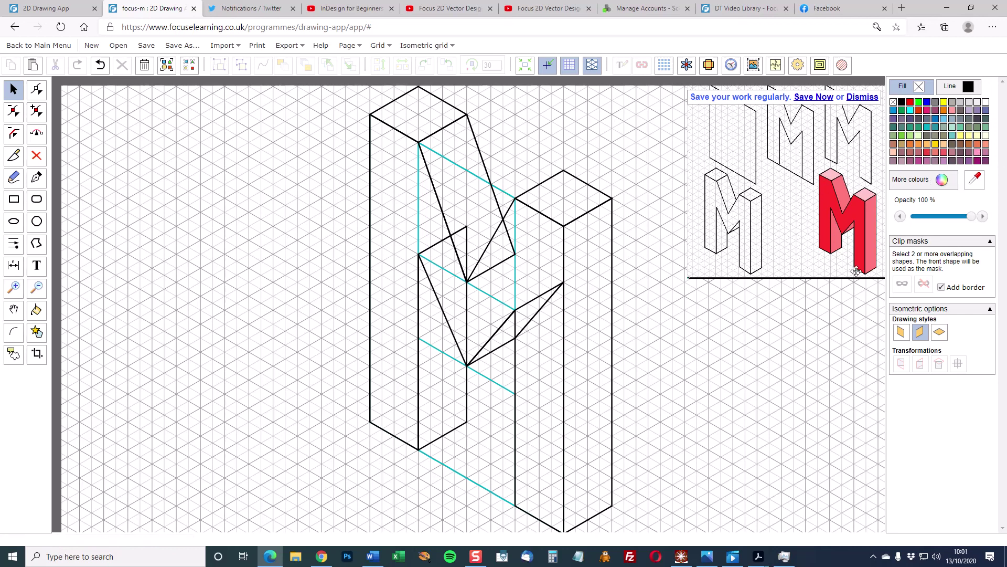
{"action": "left_click", "coordinate": [927, 152]}
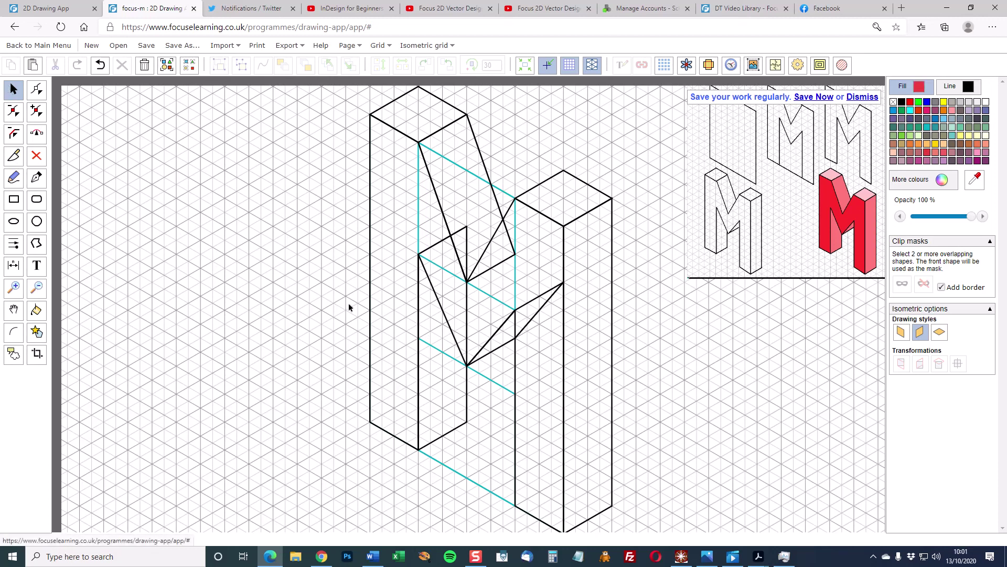
{"action": "left_click", "coordinate": [370, 312]}
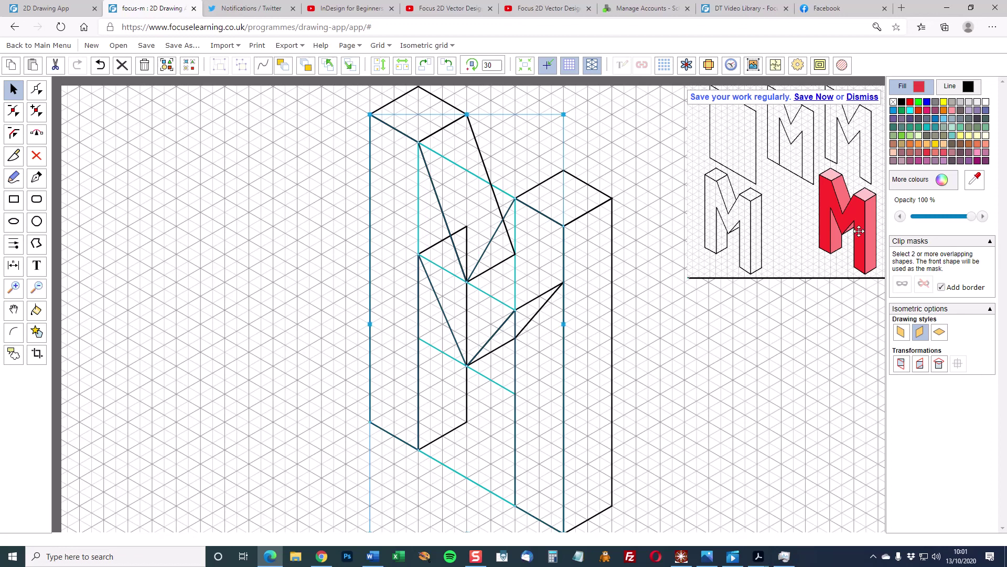
{"action": "left_click", "coordinate": [927, 152]}
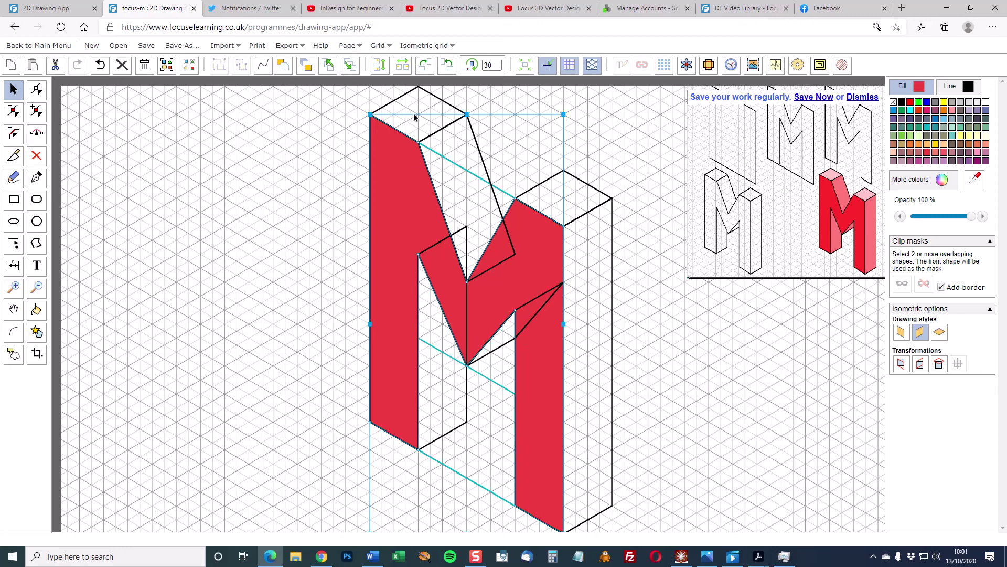
{"action": "left_click", "coordinate": [403, 97]}
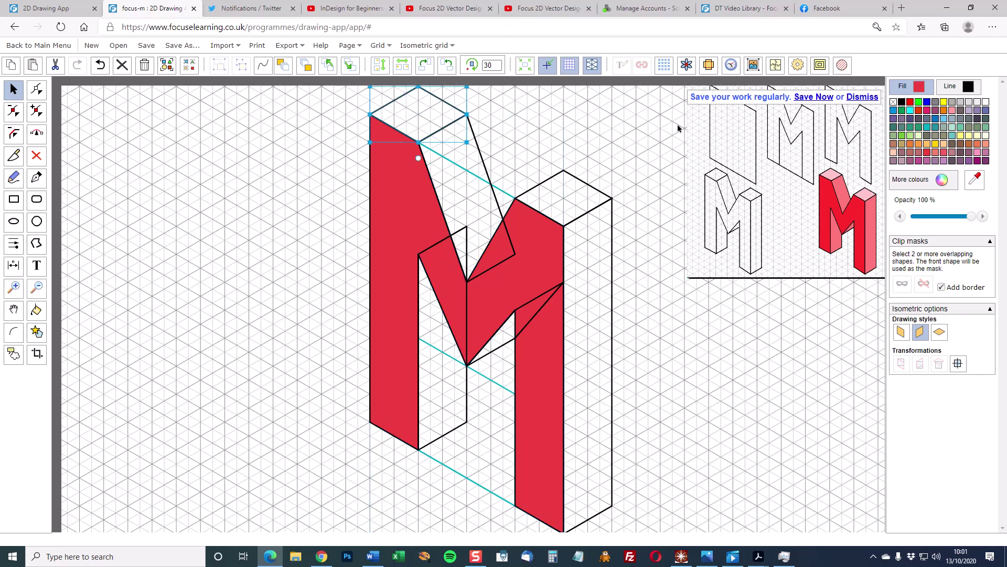
{"action": "left_click", "coordinate": [935, 152]}
{"action": "left_click", "coordinate": [594, 211]}
{"action": "left_click", "coordinate": [935, 153]}
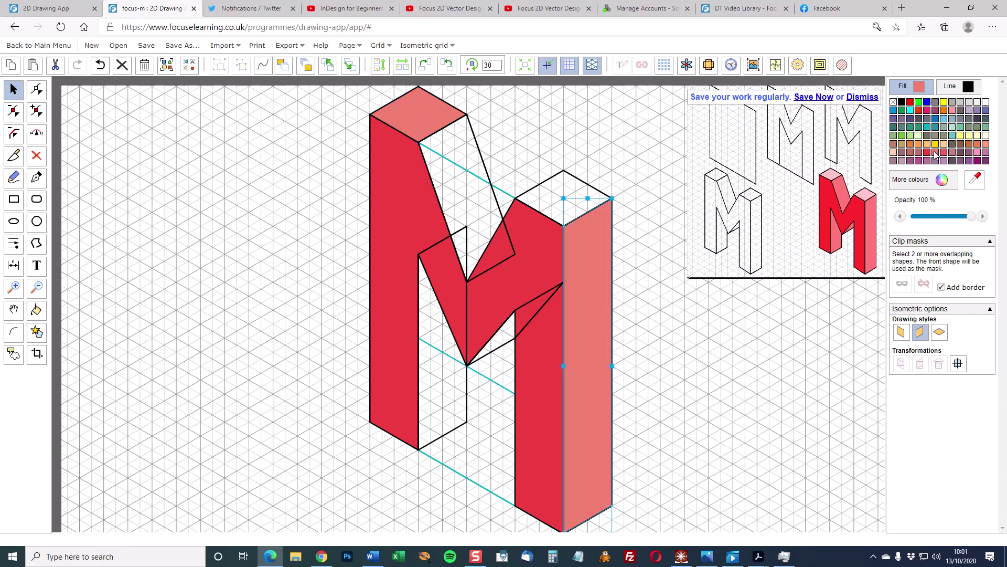
{"action": "left_click", "coordinate": [100, 64]}
Fill the right leg's top face with the same light salmon red as the left leg's top.
{"action": "left_click", "coordinate": [526, 190]}
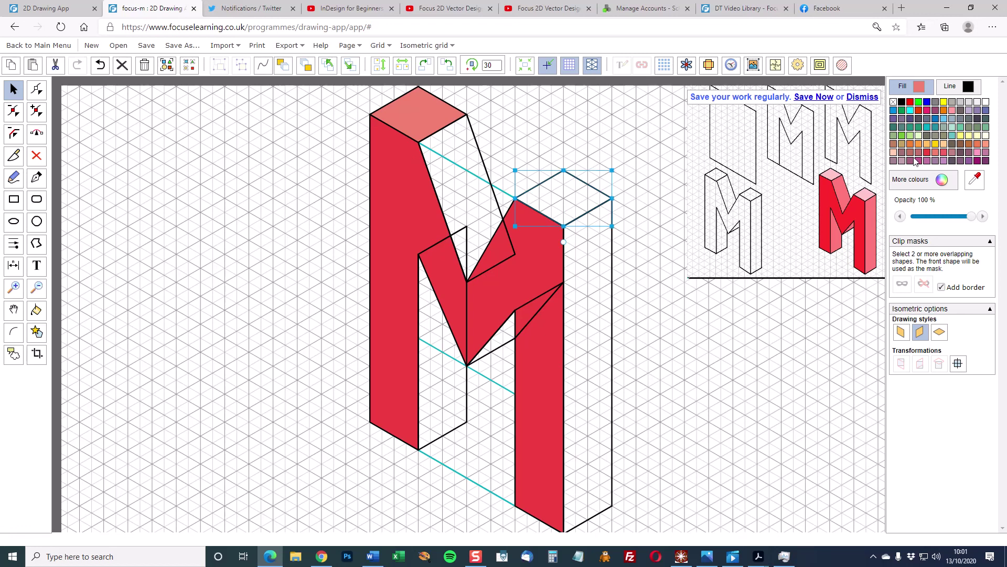
{"action": "left_click", "coordinate": [935, 152]}
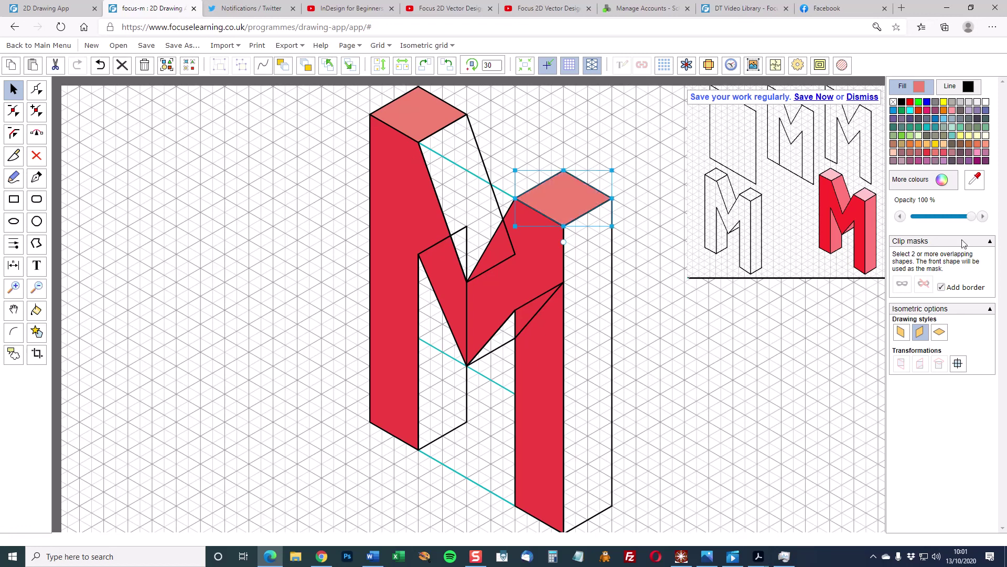
Fill the V's left slope face, the right leg's outer side, the left leg's inner side and the V's underside with medium pinkish red.
{"action": "left_click", "coordinate": [943, 152]}
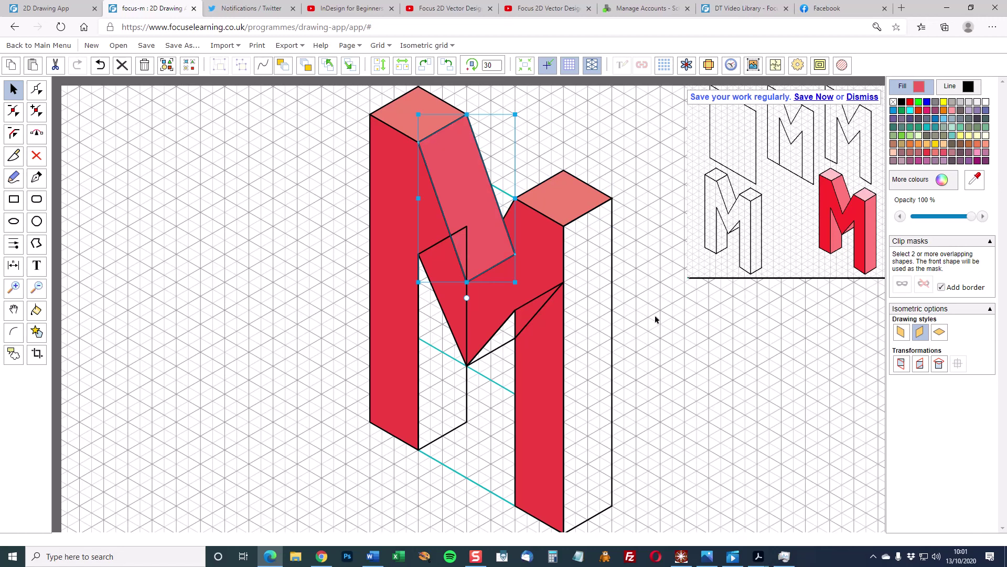
{"action": "left_click", "coordinate": [608, 316]}
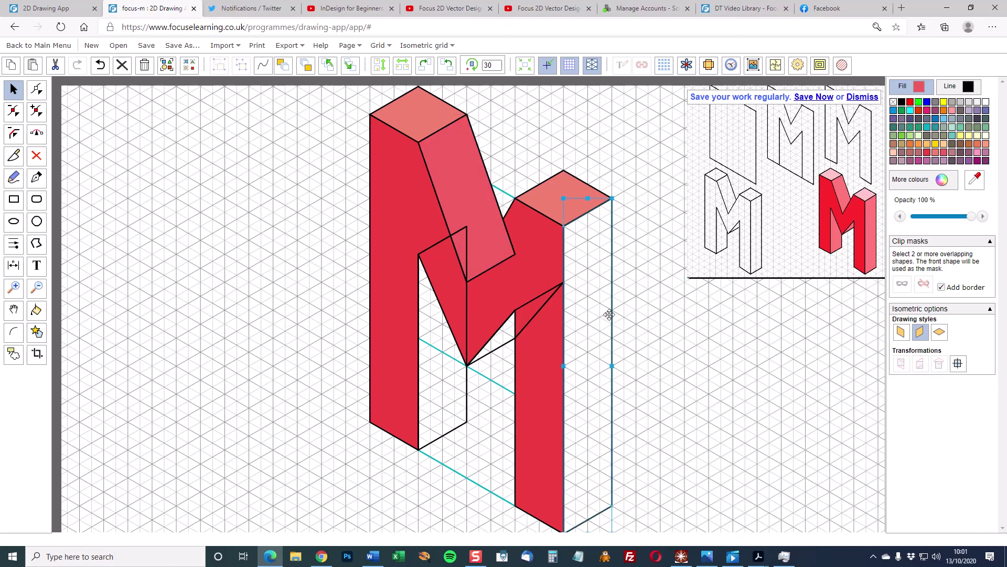
{"action": "left_click", "coordinate": [950, 153]}
{"action": "left_click", "coordinate": [468, 406]}
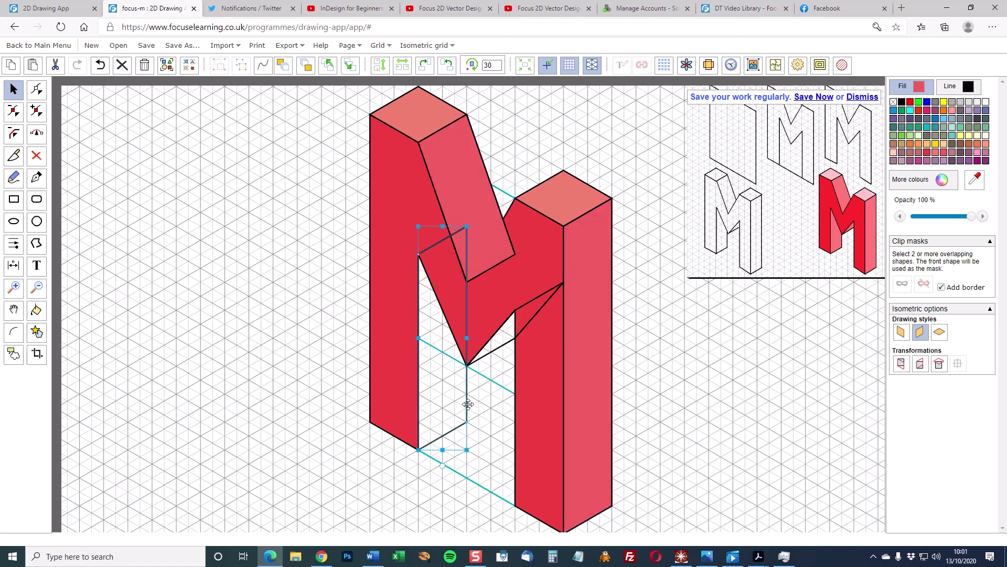
{"action": "left_click", "coordinate": [944, 152]}
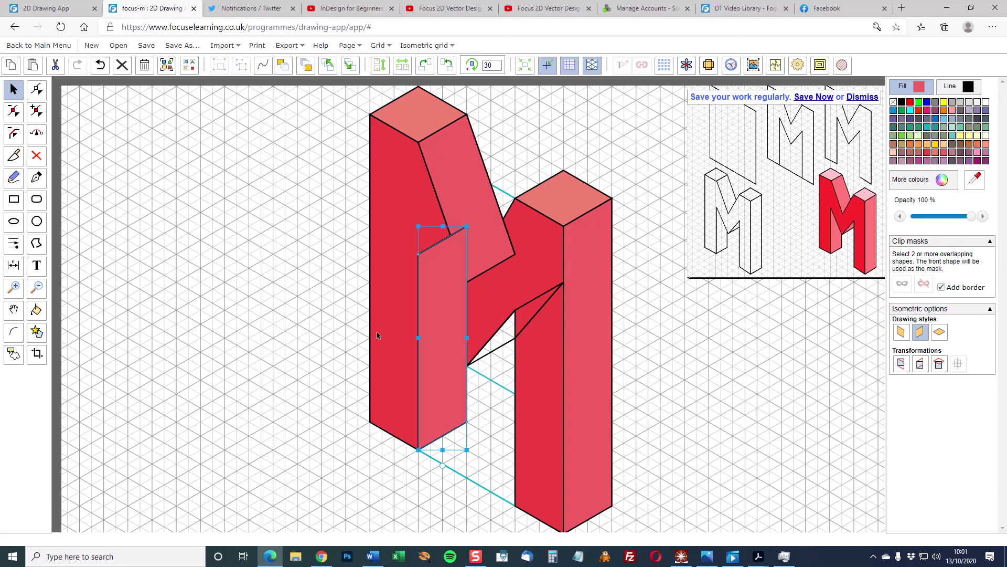
{"action": "left_click", "coordinate": [491, 355]}
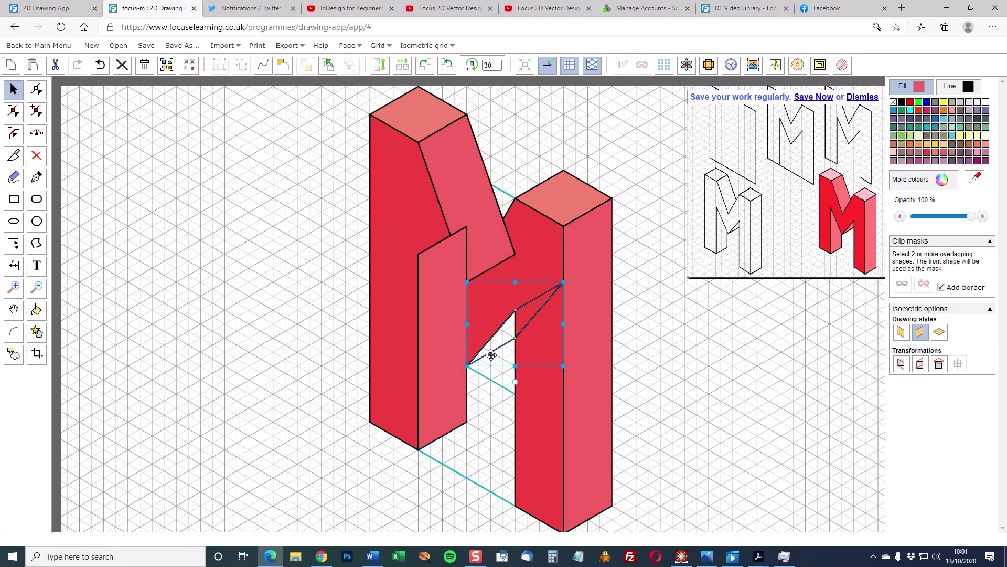
{"action": "left_click", "coordinate": [943, 152]}
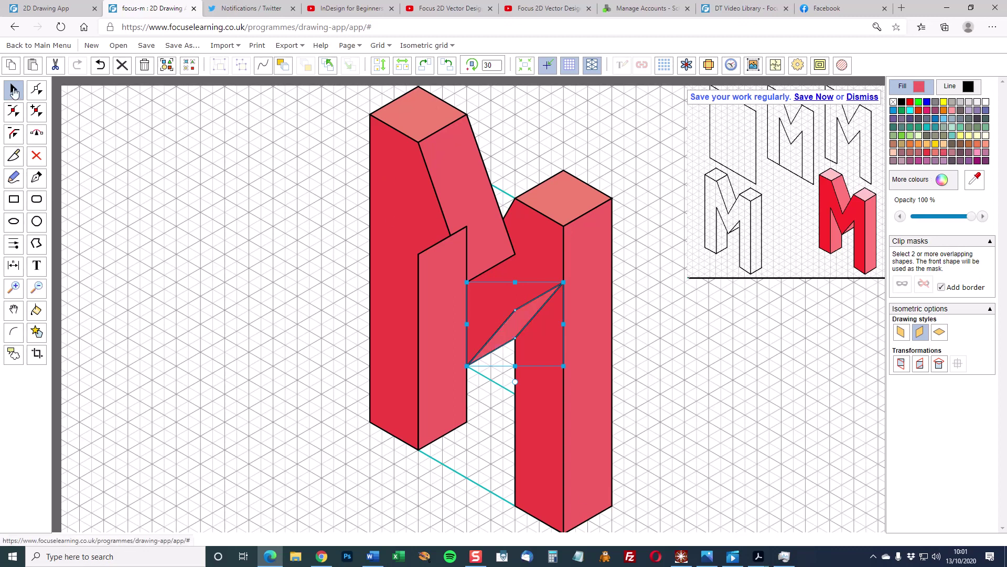
Bring the M's front face to the front of the stack and raise the V's left slope face above the left leg's inner side.
{"action": "left_click", "coordinate": [370, 193]}
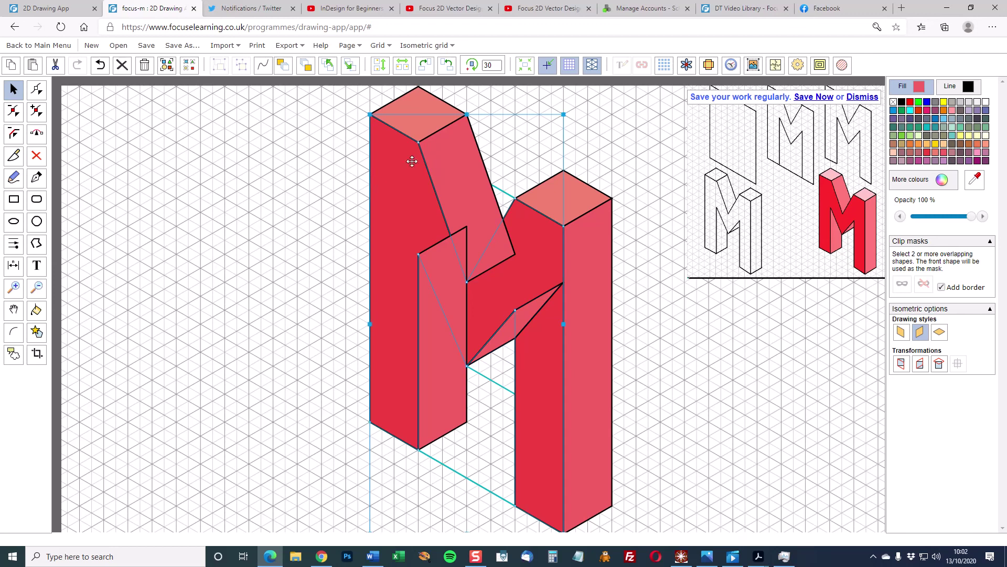
{"action": "left_click", "coordinate": [305, 67]}
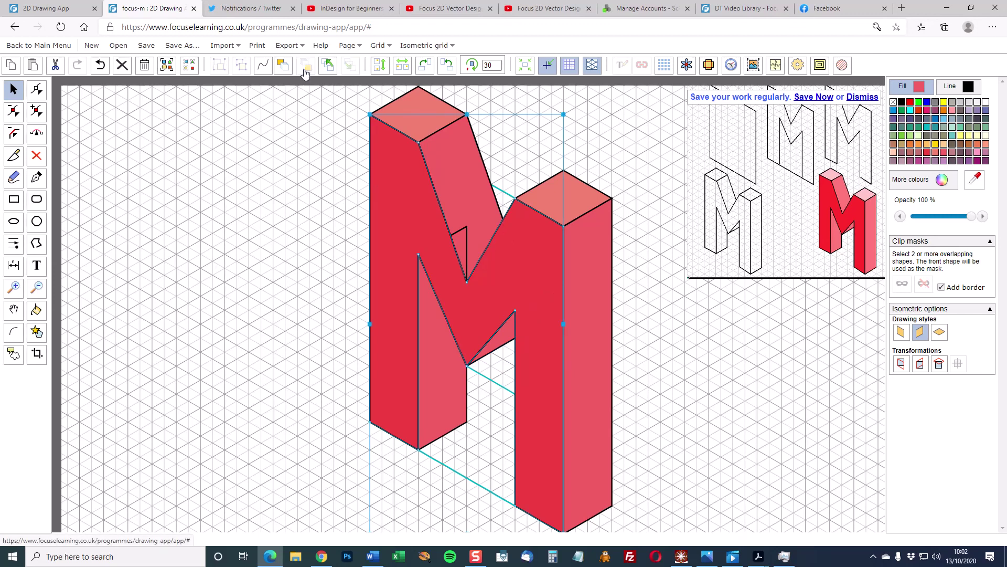
{"action": "left_click", "coordinate": [455, 151]}
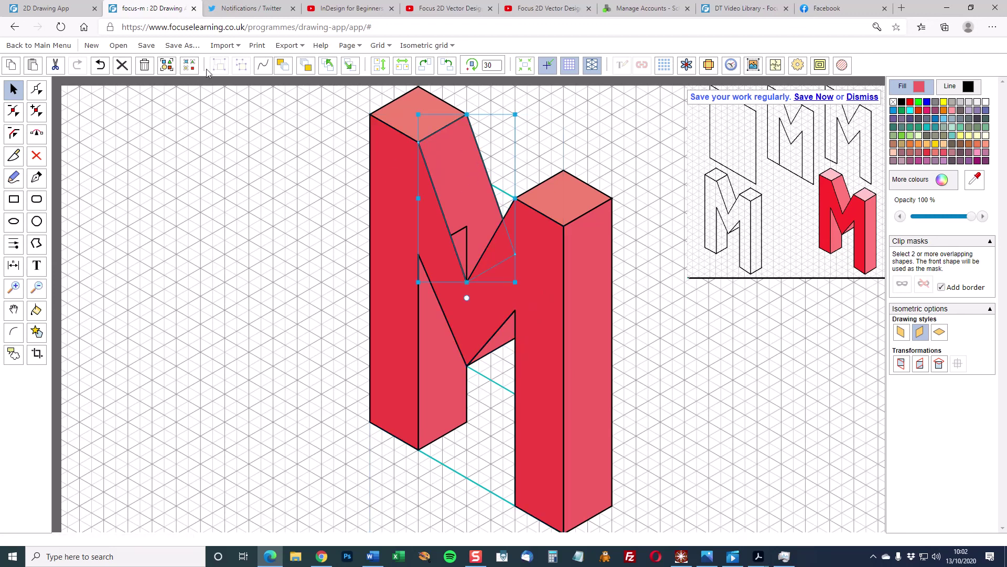
{"action": "left_click", "coordinate": [347, 67]}
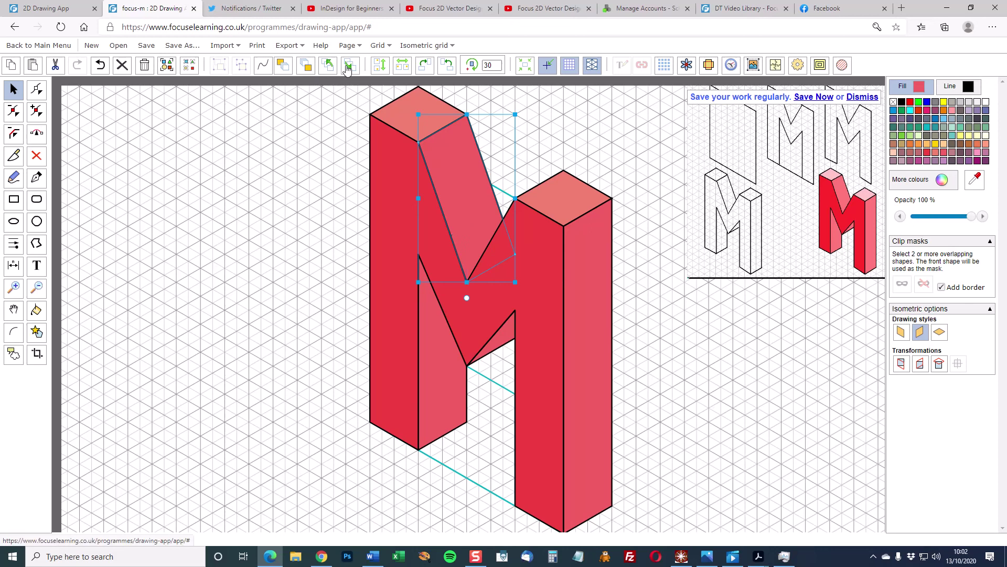
{"action": "left_click", "coordinate": [707, 394]}
{"action": "scroll", "coordinate": [678, 393], "scroll_direction": "down", "scroll_amount": 1}
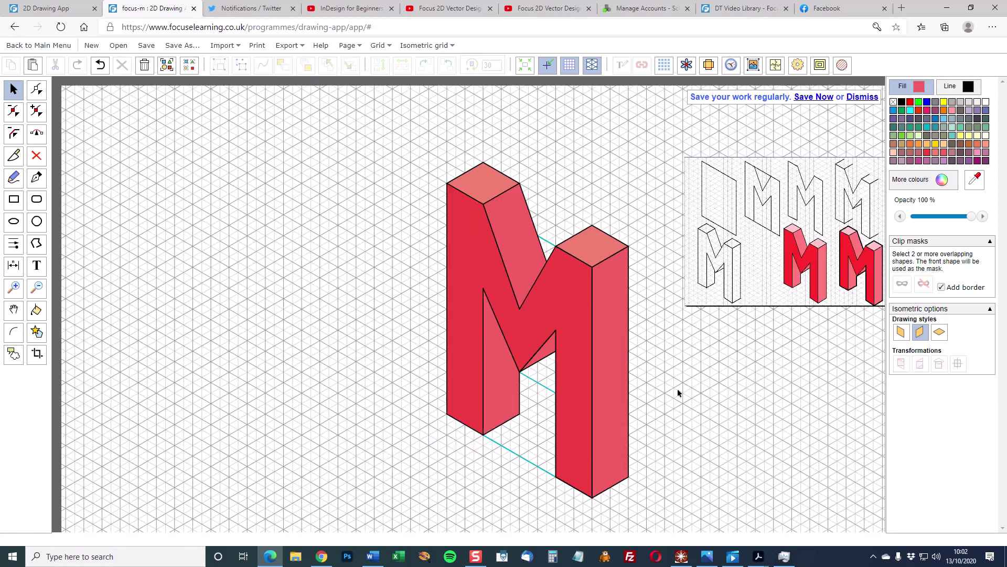